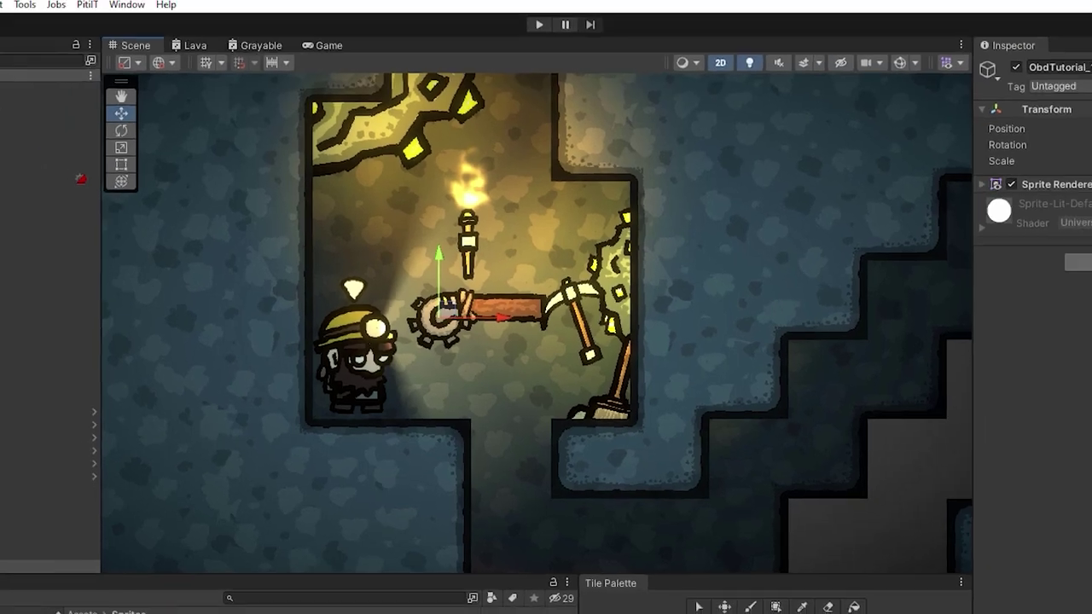
- Add a Box Collider 2D component to the wooden trapdoor sprite
{"action": "left_click", "coordinate": [1091, 199]}
{"action": "type", "text": "hing"}
{"action": "type", "text": "c"}
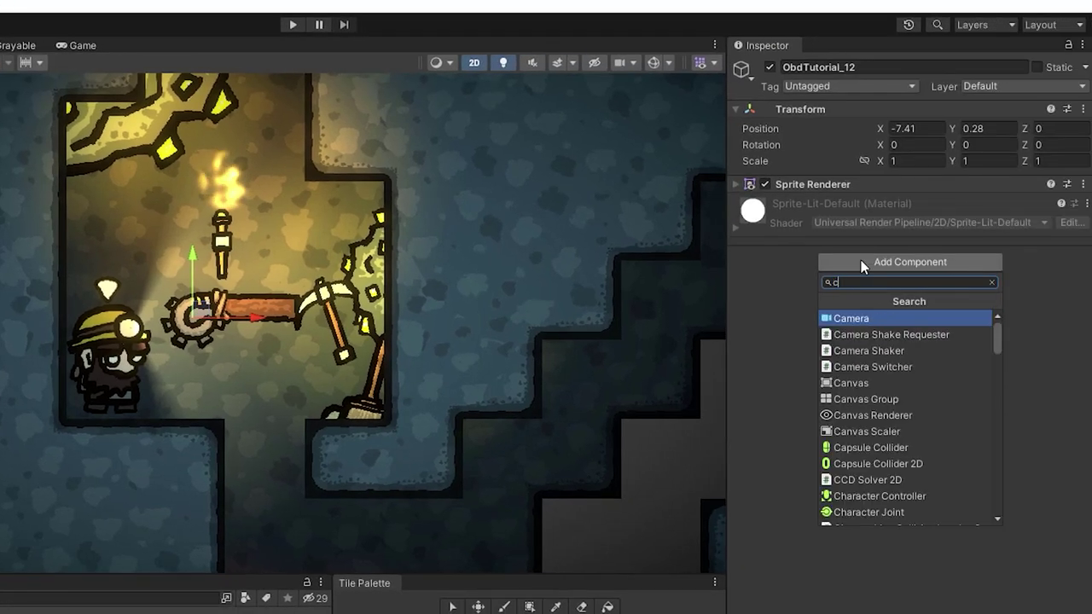
{"action": "type", "text": "olli"}
{"action": "left_click", "coordinate": [866, 351]}
{"action": "left_click", "coordinate": [853, 202]}
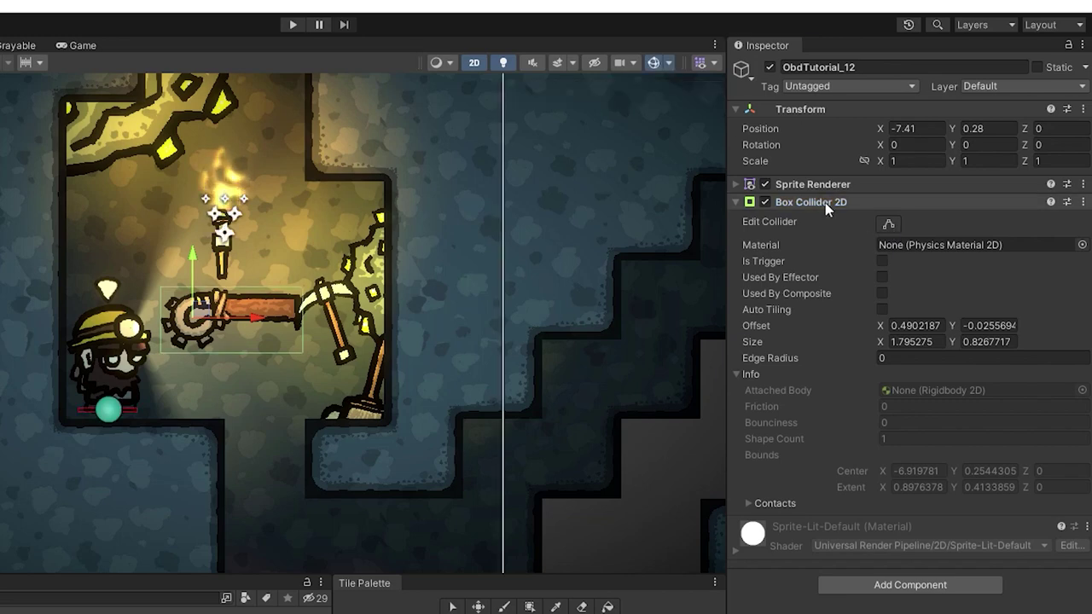
- Shrink the box collider so it covers only the trapdoor's wooden plank, leaving out the gear
{"action": "scroll", "coordinate": [287, 267], "scroll_direction": "up", "scroll_amount": 3}
{"action": "scroll", "coordinate": [228, 356], "scroll_direction": "up", "scroll_amount": 2}
{"action": "left_click_drag", "start_coordinate": [201, 413], "coordinate": [204, 346]}
{"action": "left_click_drag", "start_coordinate": [344, 320], "coordinate": [333, 320]}
{"action": "left_click_drag", "start_coordinate": [197, 281], "coordinate": [196, 300]}
{"action": "left_click_drag", "start_coordinate": [59, 313], "coordinate": [166, 332]}
- Assign the trapdoor to the Ground layer and collapse its Box Collider 2D settings
{"action": "left_click", "coordinate": [1019, 86]}
{"action": "left_click", "coordinate": [981, 159]}
{"action": "left_click", "coordinate": [811, 202]}
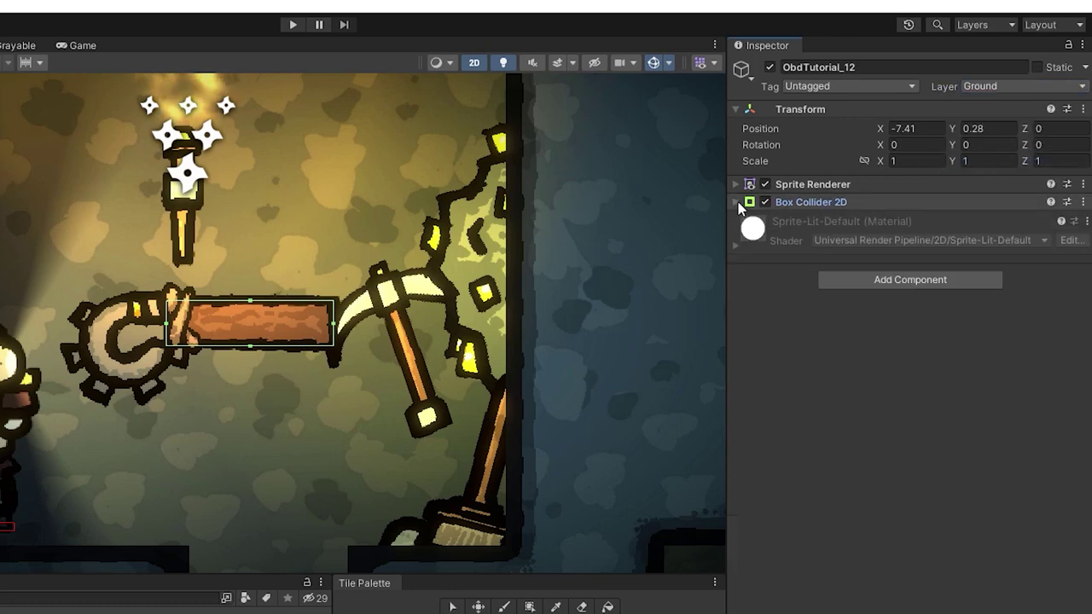
- Add a Hinge Joint 2D component to the trapdoor
{"action": "left_click", "coordinate": [840, 275]}
{"action": "type", "text": "hin"}
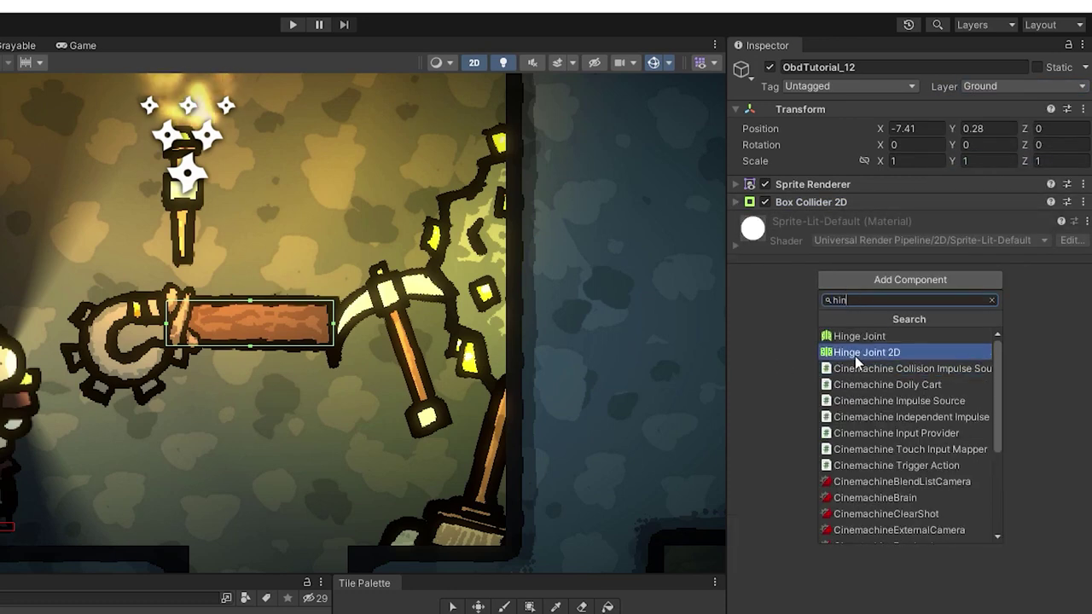
{"action": "left_click", "coordinate": [839, 351]}
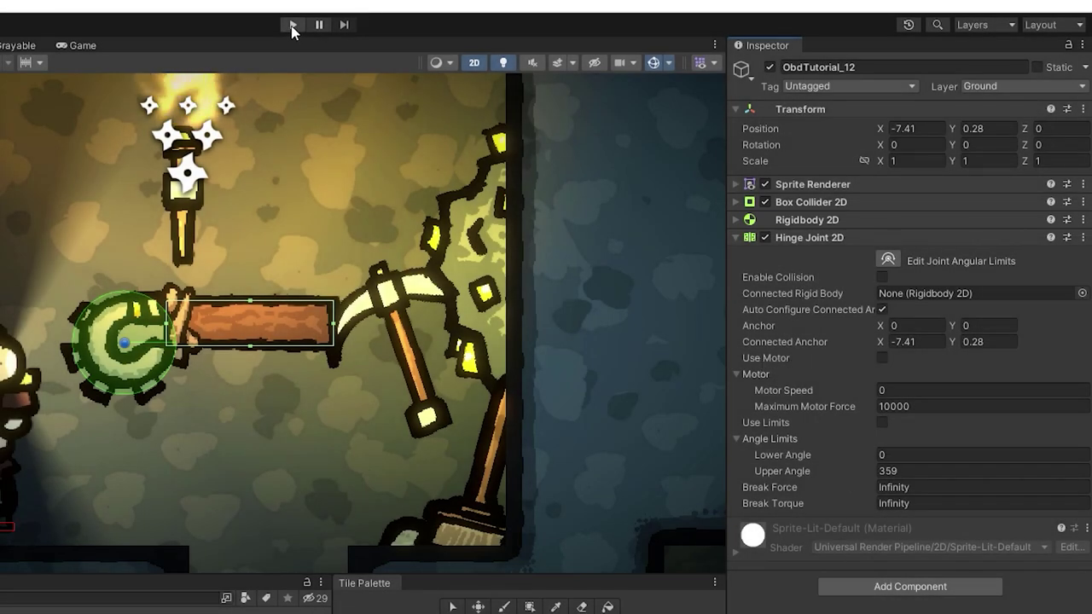
- Run the scene and try limiting the hinge with an upper angle of 90 and Use Limits enabled
{"action": "left_click", "coordinate": [292, 25]}
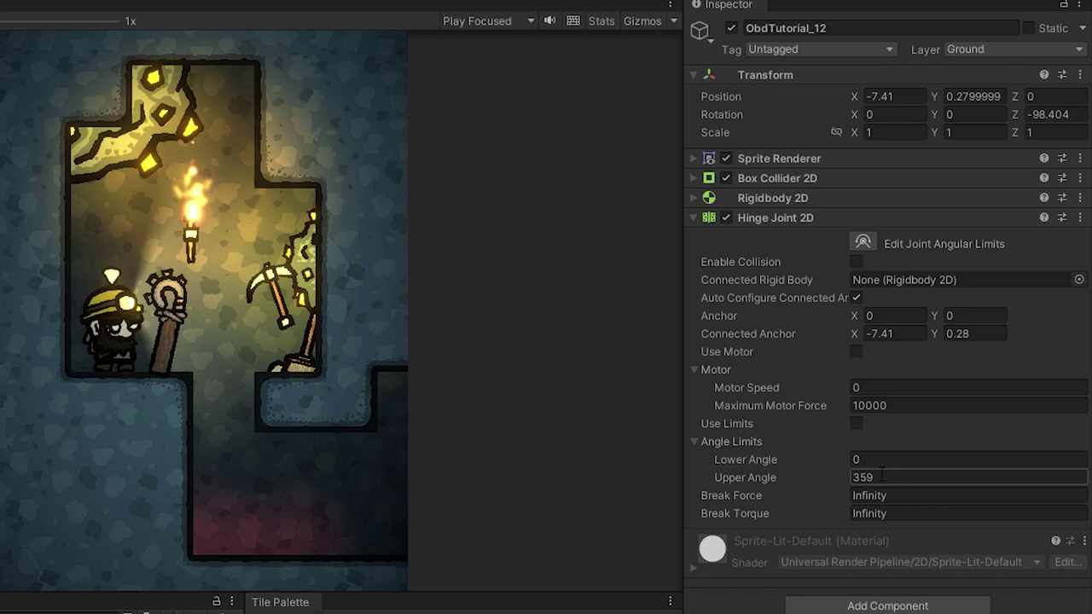
{"action": "left_click", "coordinate": [823, 471]}
{"action": "type", "text": "90"}
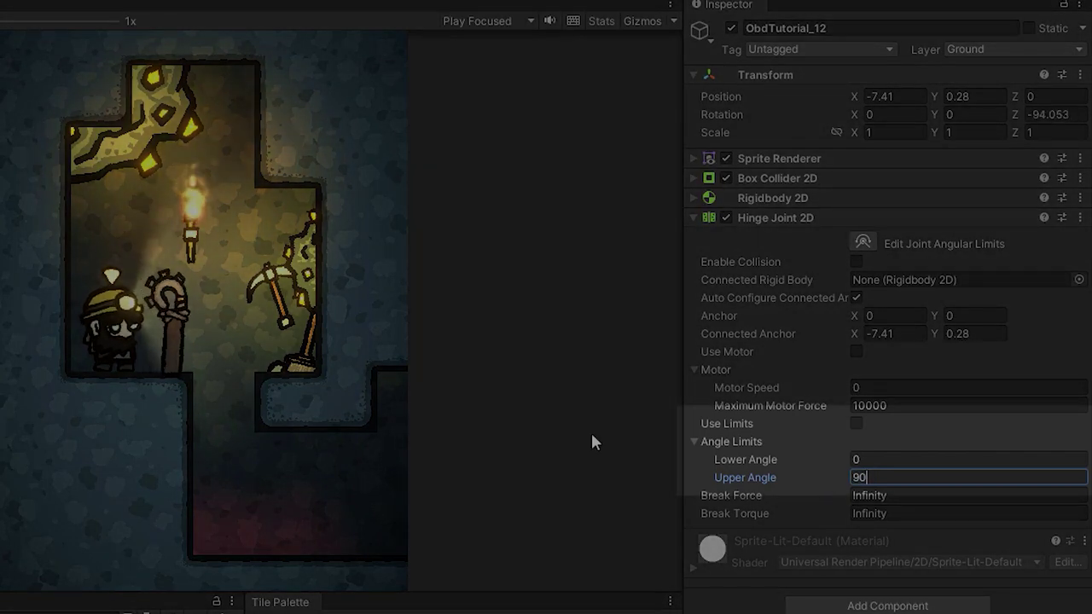
{"action": "left_click", "coordinate": [854, 424]}
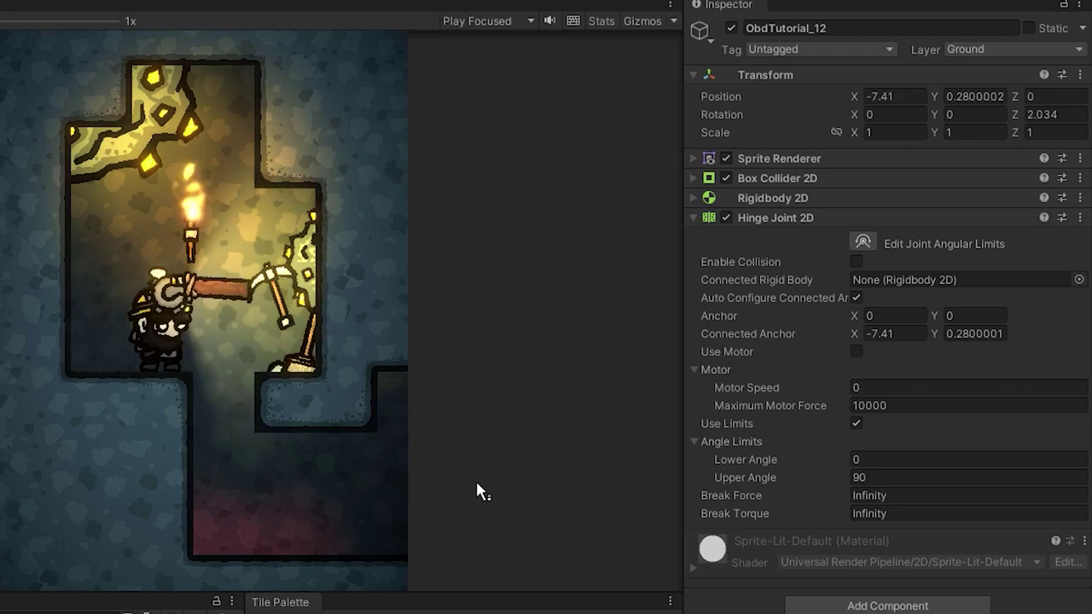
- Try a lower angle of -90 on the running hinge, then turn Use Limits off
{"action": "type", "text": "-90"}
{"action": "key", "text": "Return"}
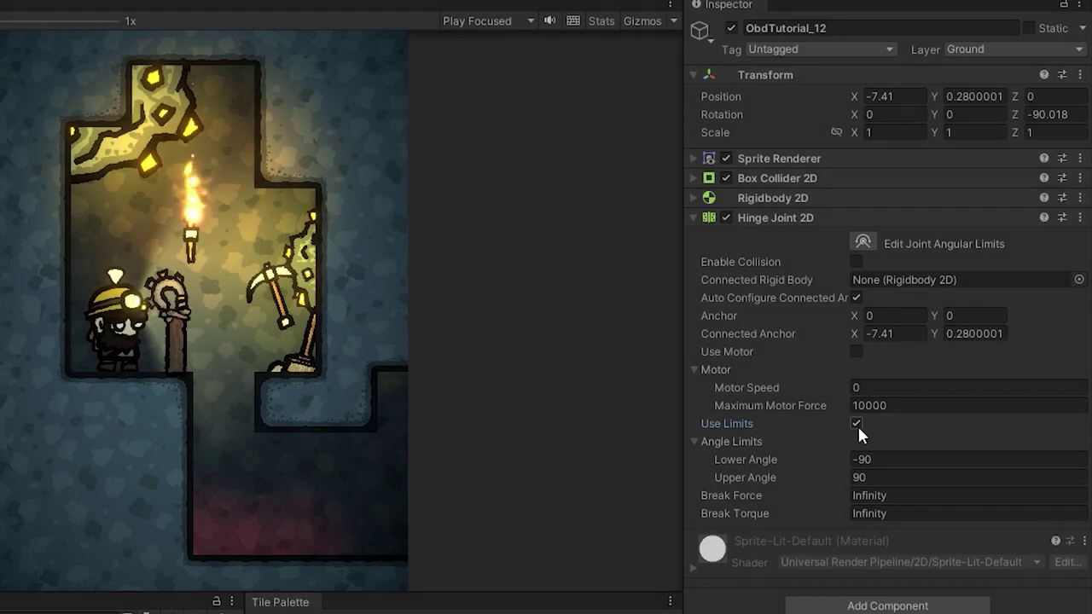
{"action": "left_click", "coordinate": [856, 423]}
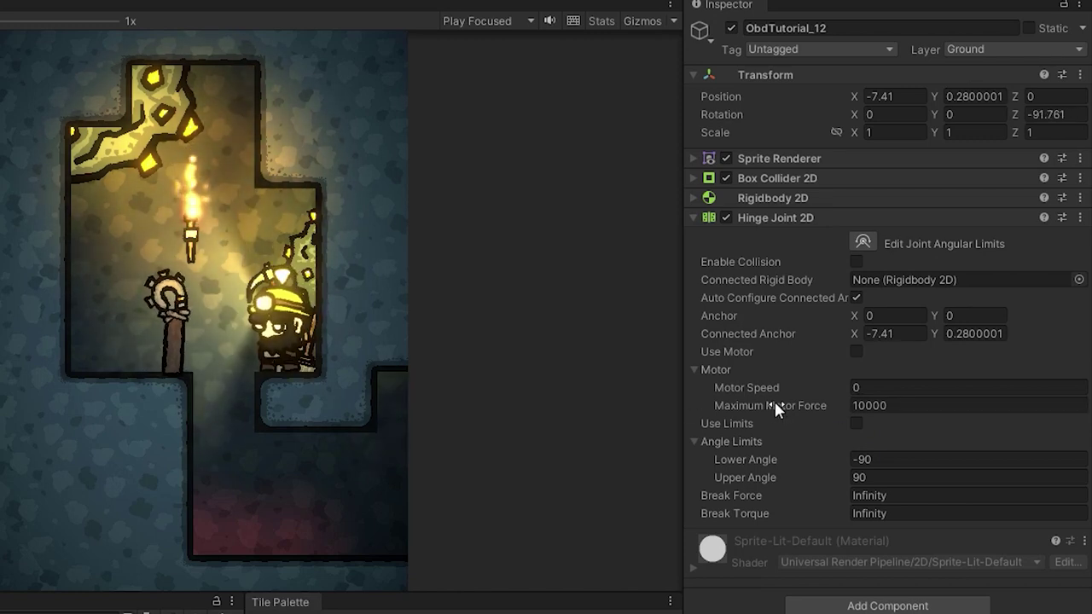
- Try driving the running hinge with a motor speed of 100 and Use Motor enabled
{"action": "left_click", "coordinate": [841, 388]}
{"action": "type", "text": "100"}
{"action": "key", "text": "Return"}
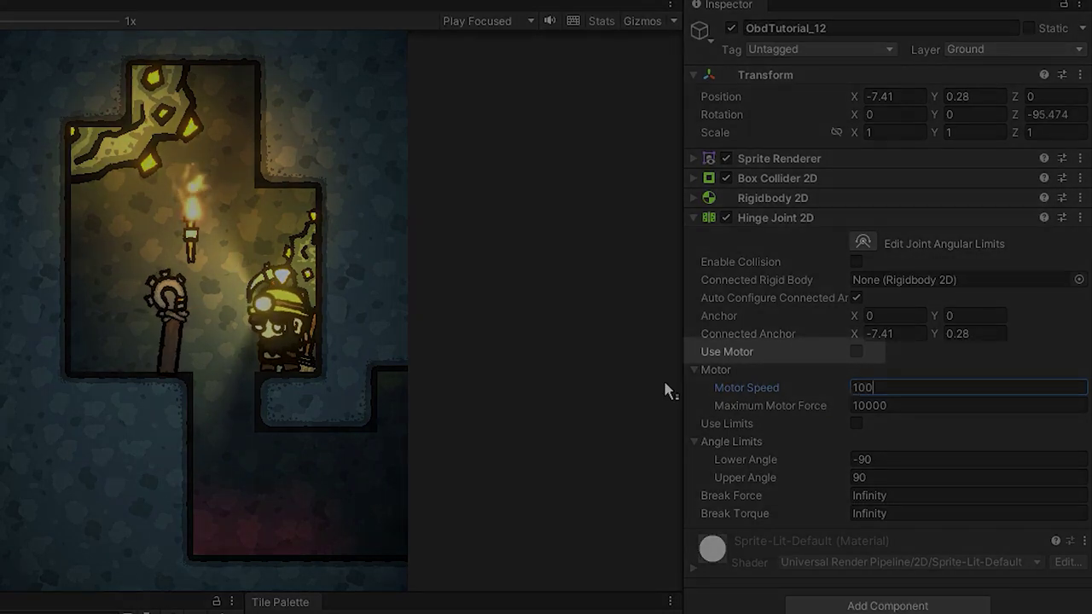
{"action": "left_click", "coordinate": [856, 352]}
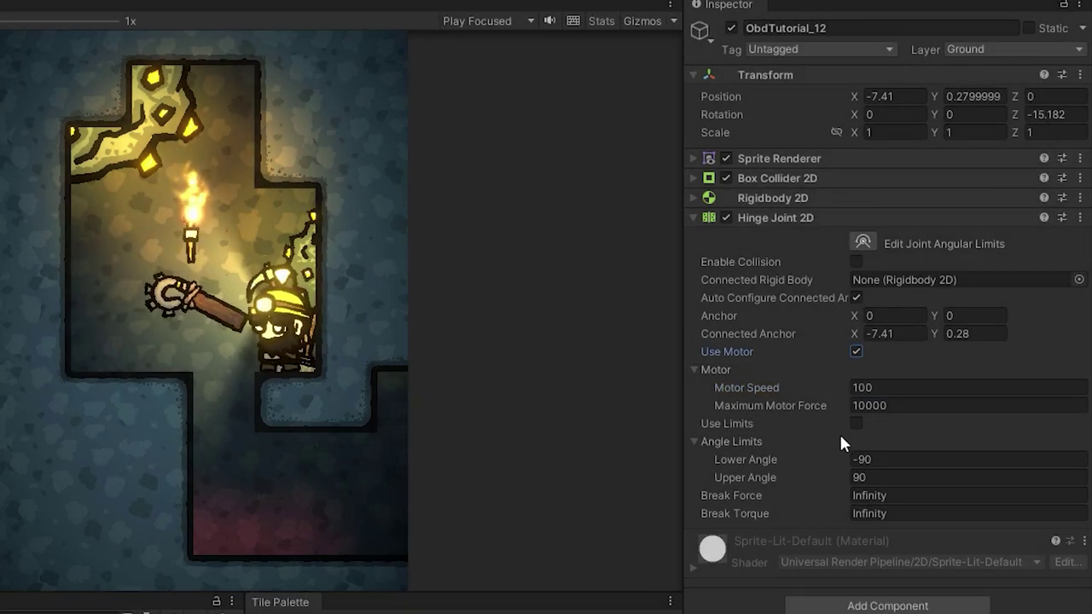
- Try reversing the running hinge's rotation with a motor speed of -100
{"action": "left_click", "coordinate": [830, 389]}
{"action": "type", "text": "-"}
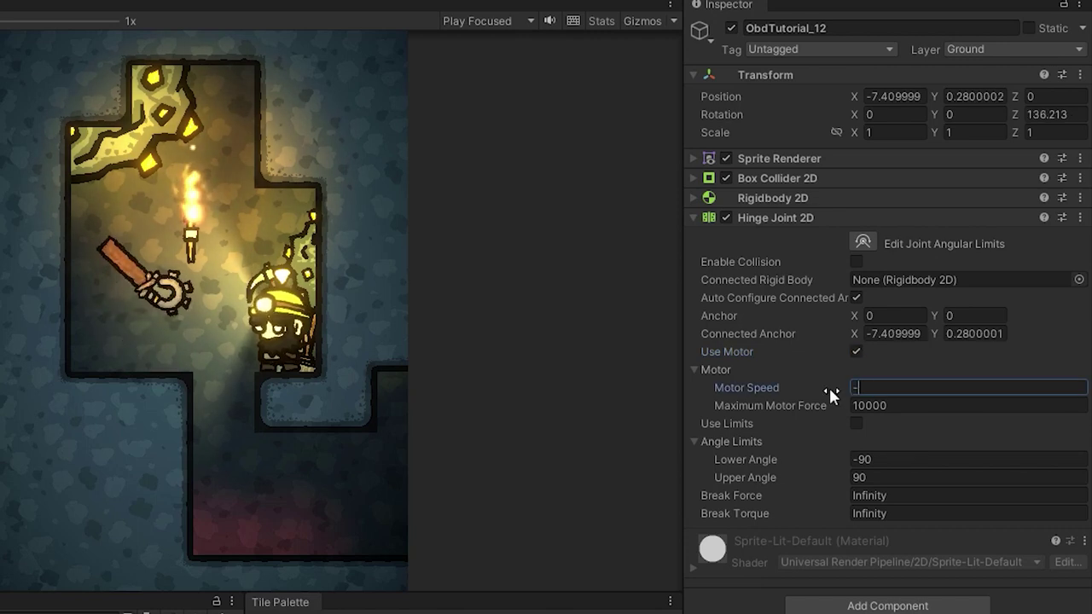
{"action": "type", "text": "100"}
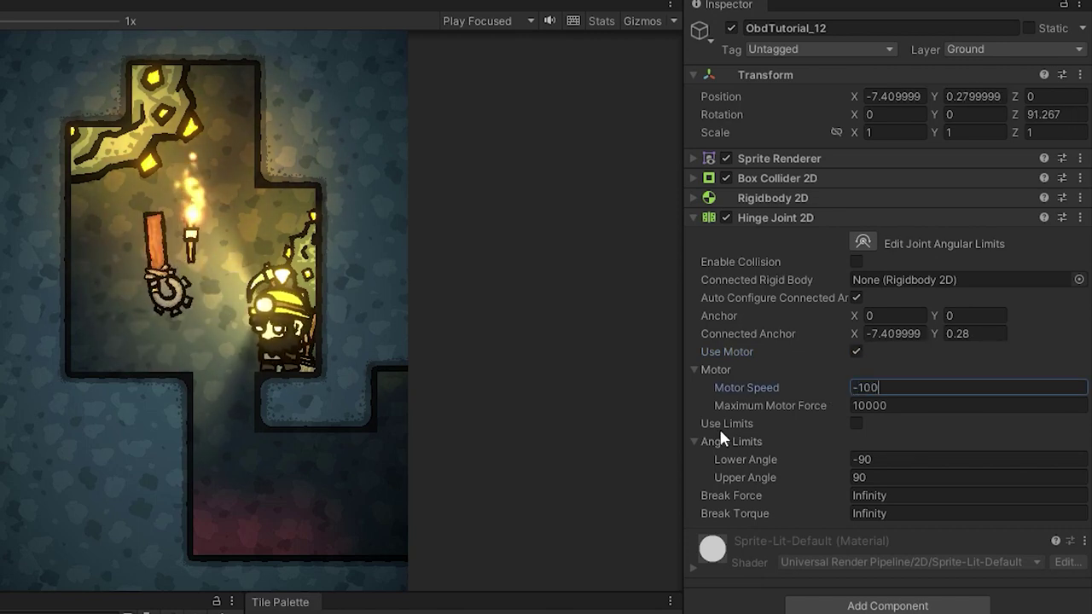
- Test the running hinge with maximum motor forces of 5 and 10, moving the dwarf against the plank
{"action": "left_click", "coordinate": [893, 411]}
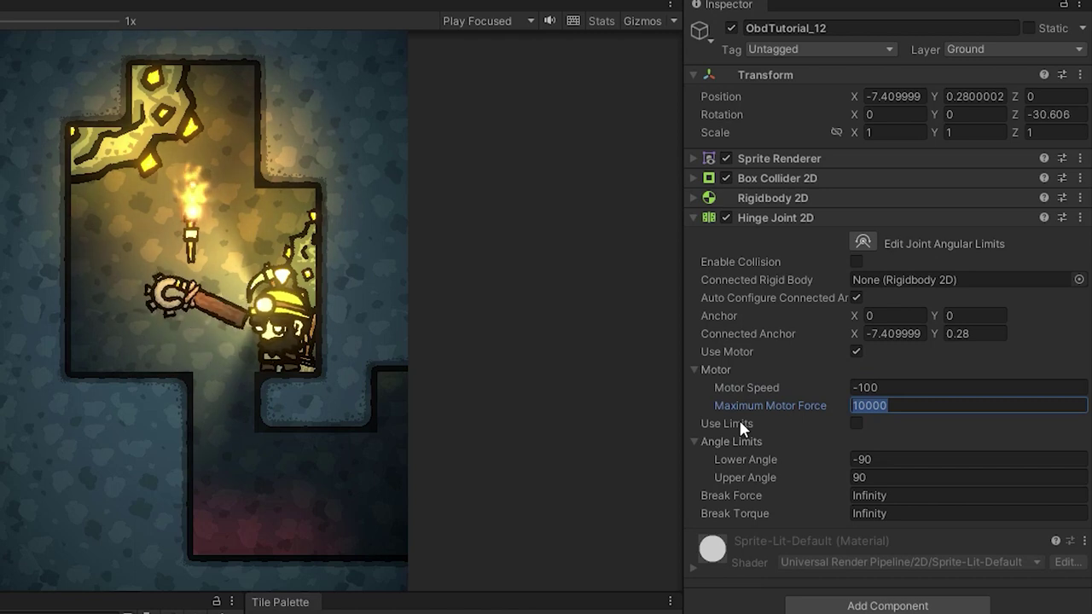
{"action": "type", "text": "5"}
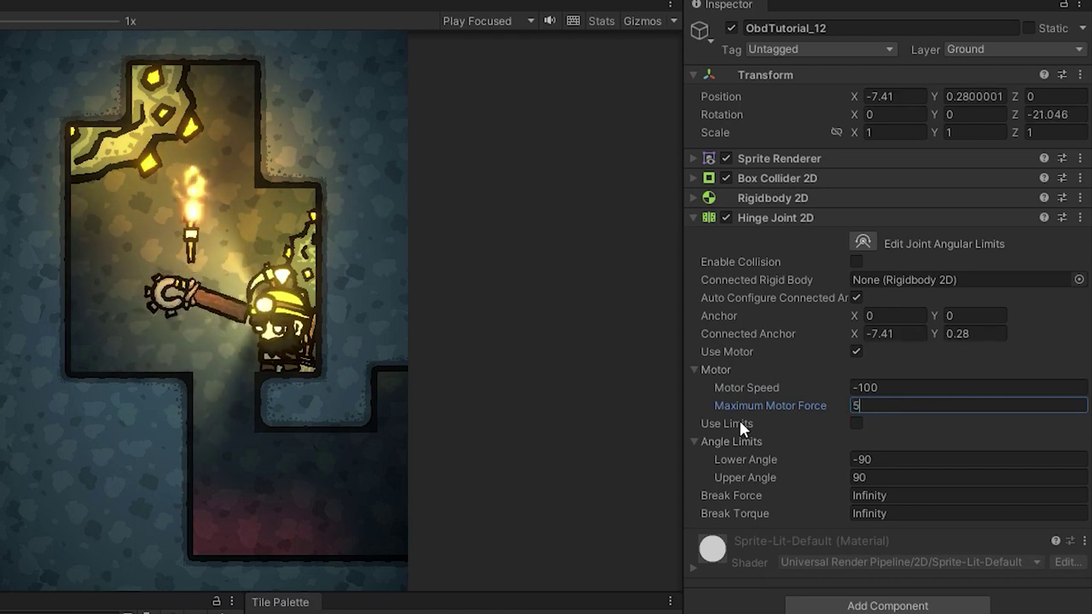
{"action": "key", "text": "BackSpace"}
{"action": "type", "text": "10"}
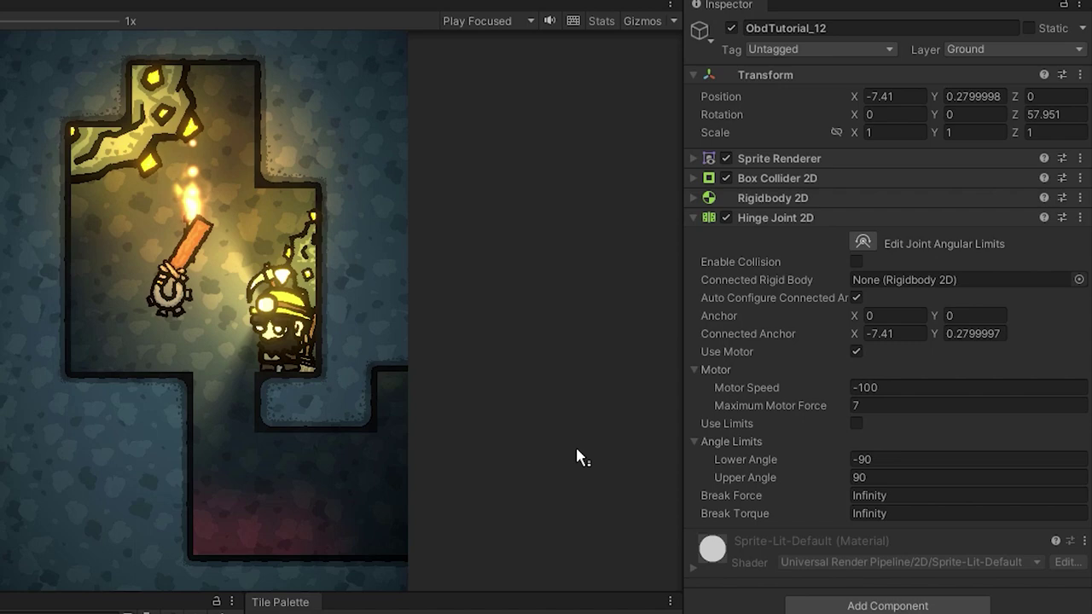
{"action": "key", "text": "a"}
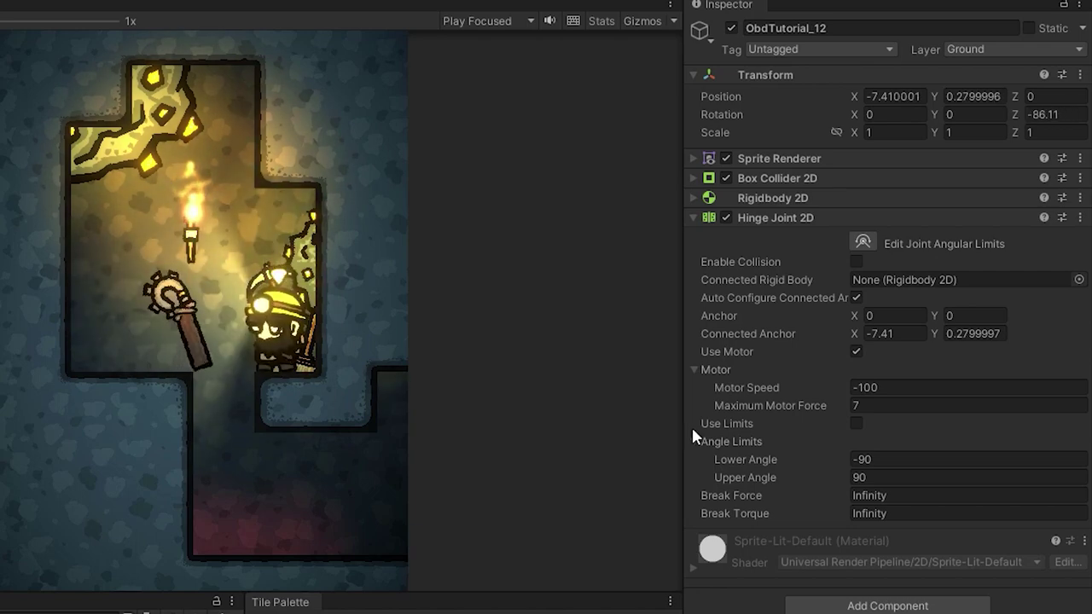
- Try a maximum motor force of 500 on the running hinge
{"action": "left_click", "coordinate": [861, 405]}
{"action": "type", "text": "500"}
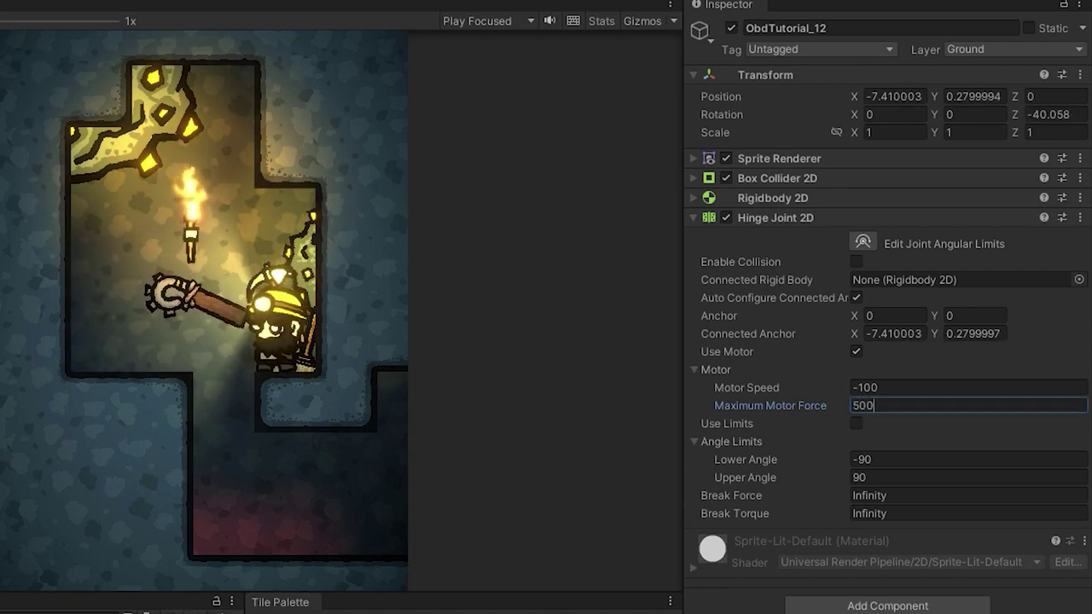
{"action": "key", "text": "Return"}
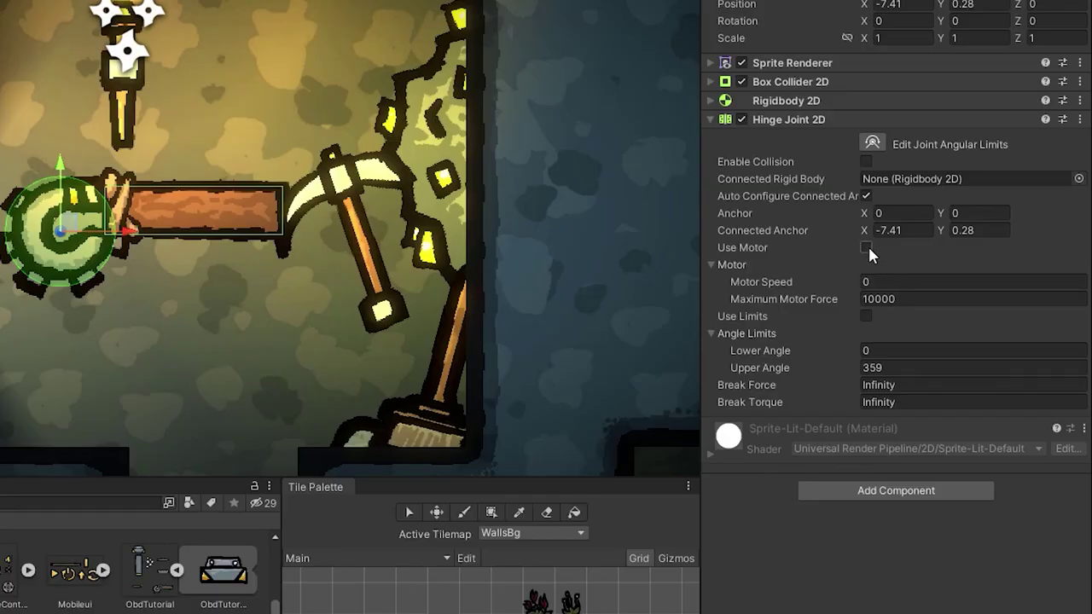
- Enable the hinge's motor in the edited scene with a motor speed of -100 and a maximum motor force of 10
{"action": "left_click", "coordinate": [866, 247]}
{"action": "left_click", "coordinate": [826, 283]}
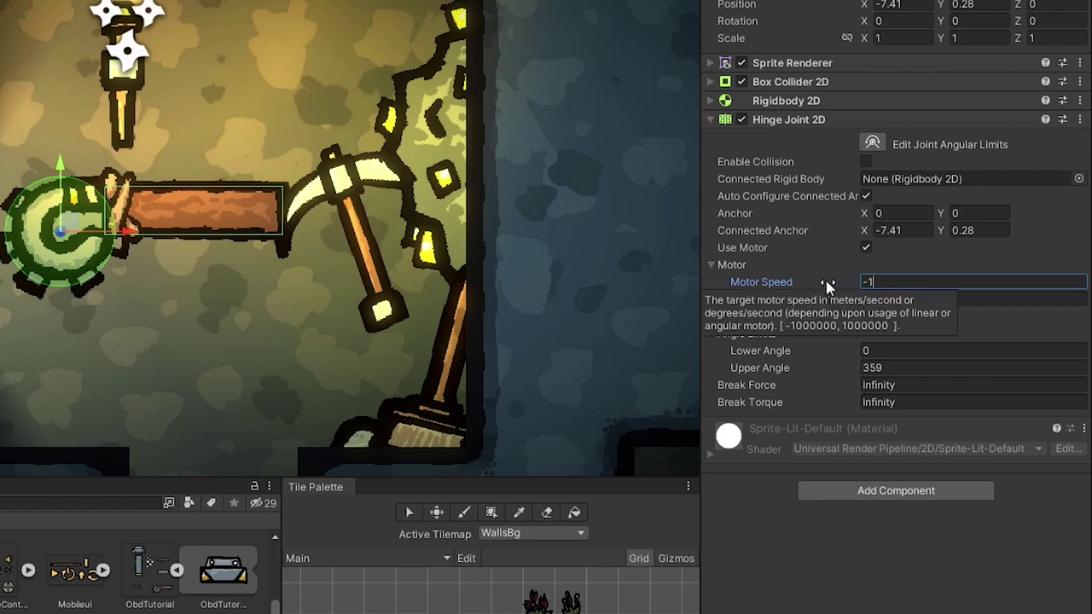
{"action": "type", "text": "-100"}
{"action": "left_click", "coordinate": [840, 298]}
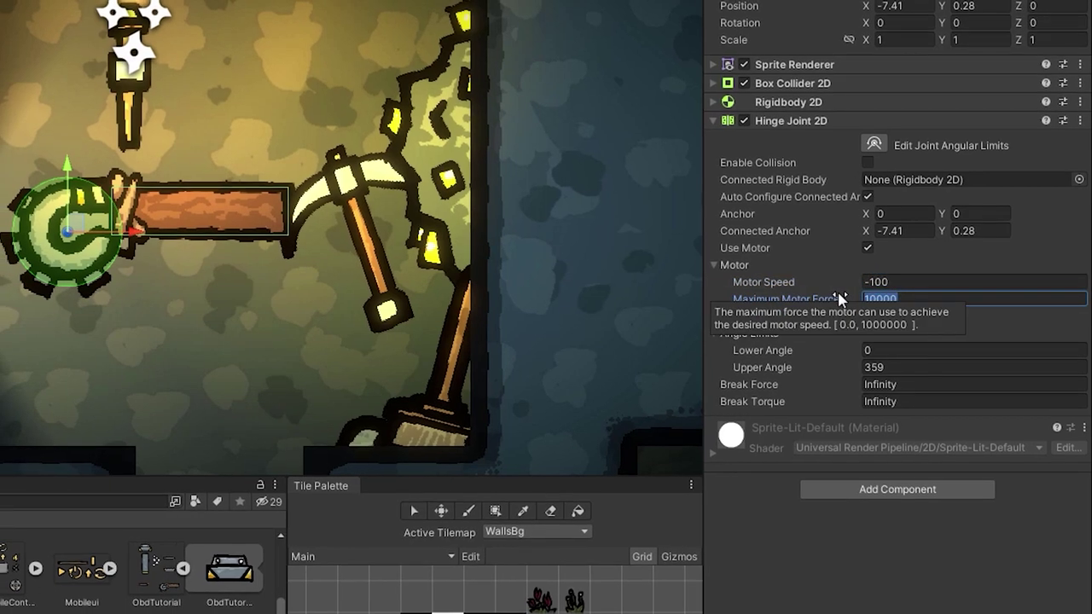
{"action": "type", "text": "10"}
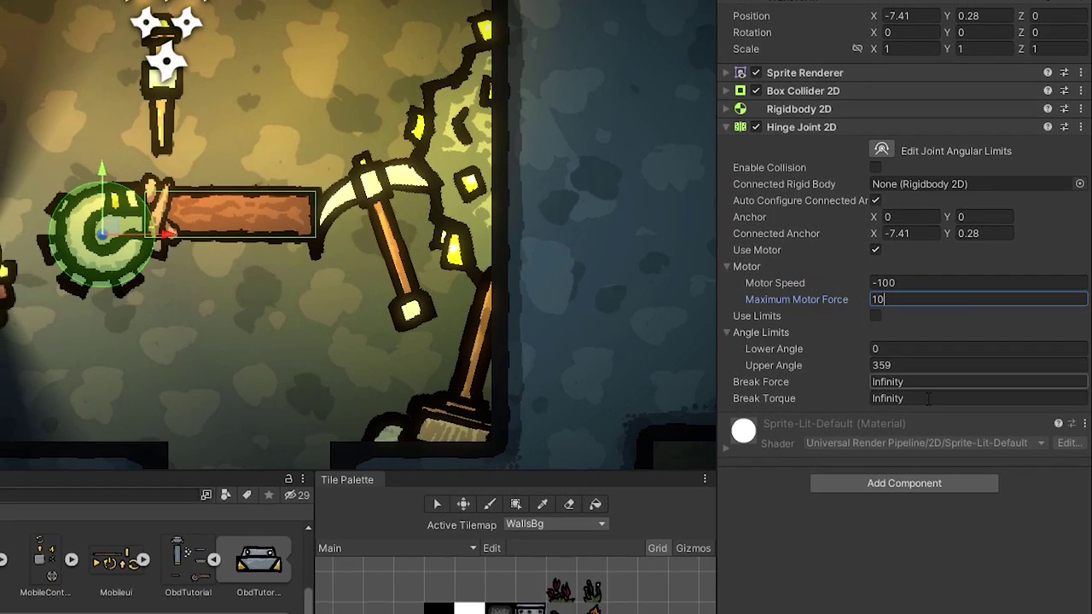
- Set the hinge's upper angle limit to 90
{"action": "left_click", "coordinate": [871, 366]}
{"action": "type", "text": "90"}
{"action": "key", "text": "Return"}
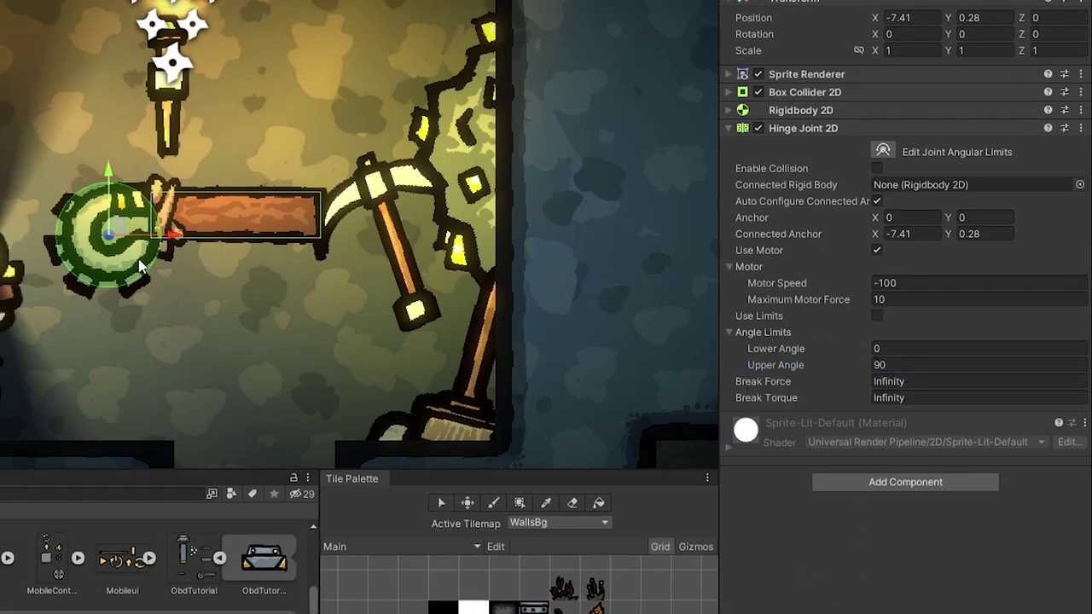
- Move the trapdoor into the floor gap at about X -7.329, Y -1.309 and enable Use Limits on its hinge
{"action": "scroll", "coordinate": [111, 312], "scroll_direction": "down", "scroll_amount": 3}
{"action": "middle_click_drag", "start_coordinate": [100, 340], "coordinate": [84, 241]}
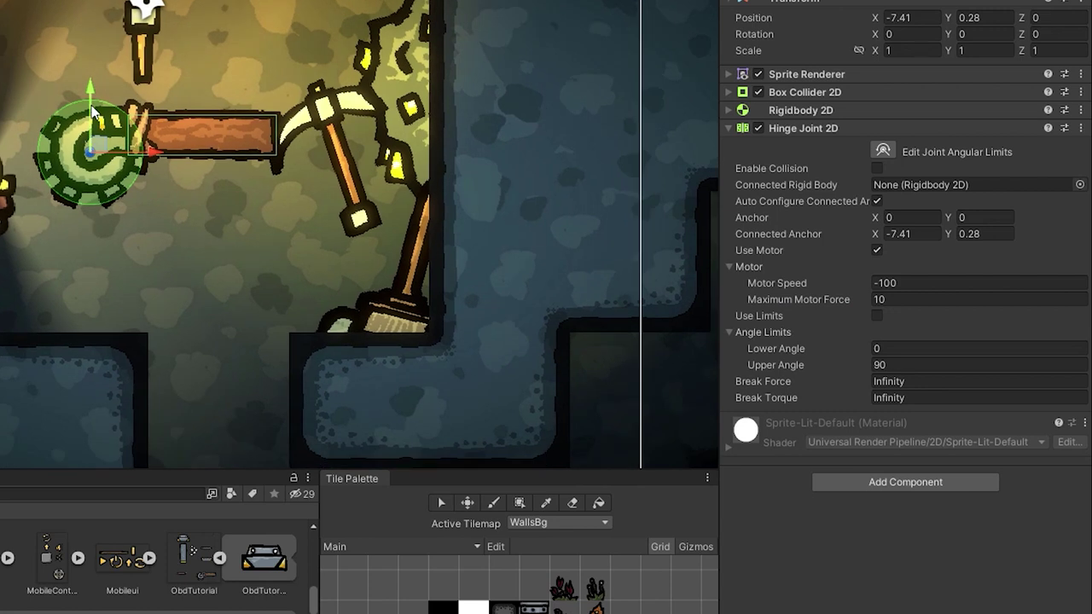
{"action": "left_click_drag", "start_coordinate": [93, 109], "coordinate": [107, 335]}
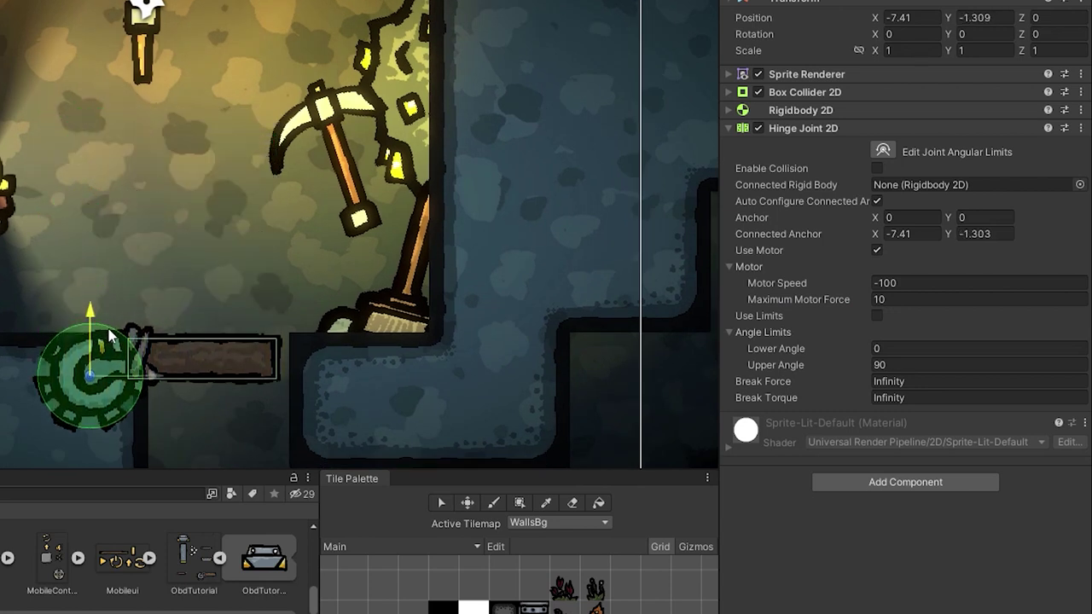
{"action": "left_click_drag", "start_coordinate": [150, 375], "coordinate": [164, 379]}
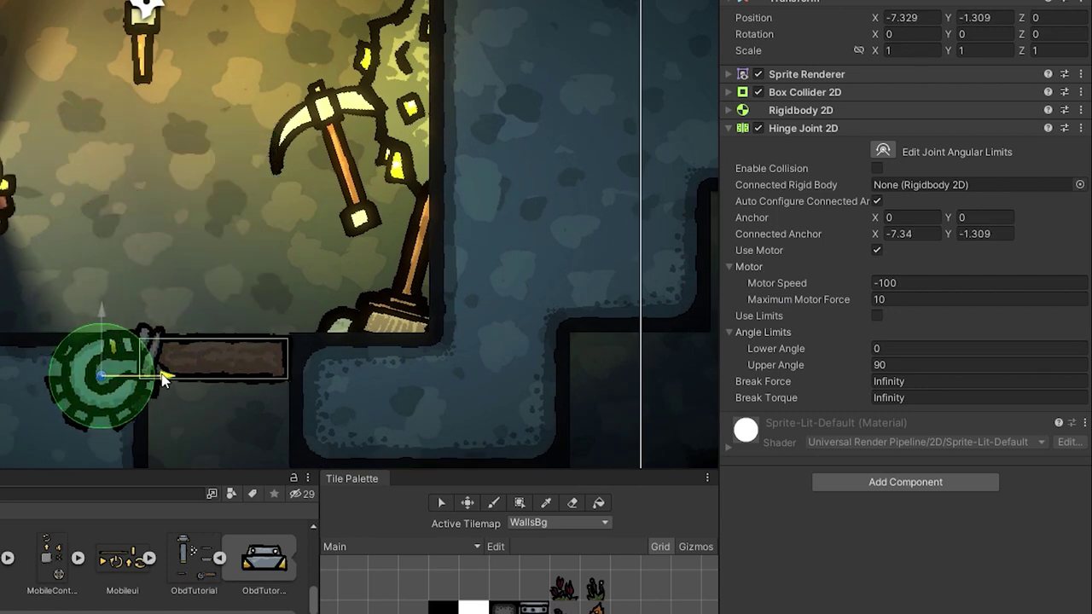
{"action": "left_click", "coordinate": [878, 317]}
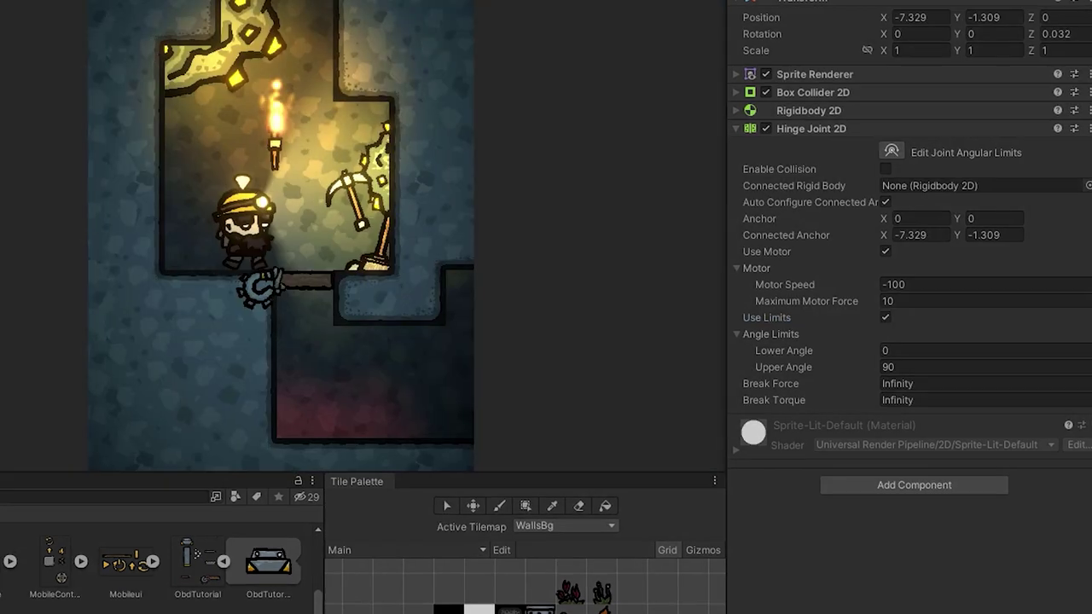
- Play-test the trapdoor by walking the dwarf onto it, dropping through, and jumping against it from below
{"action": "key", "text": "d"}
{"action": "key", "text": "a"}
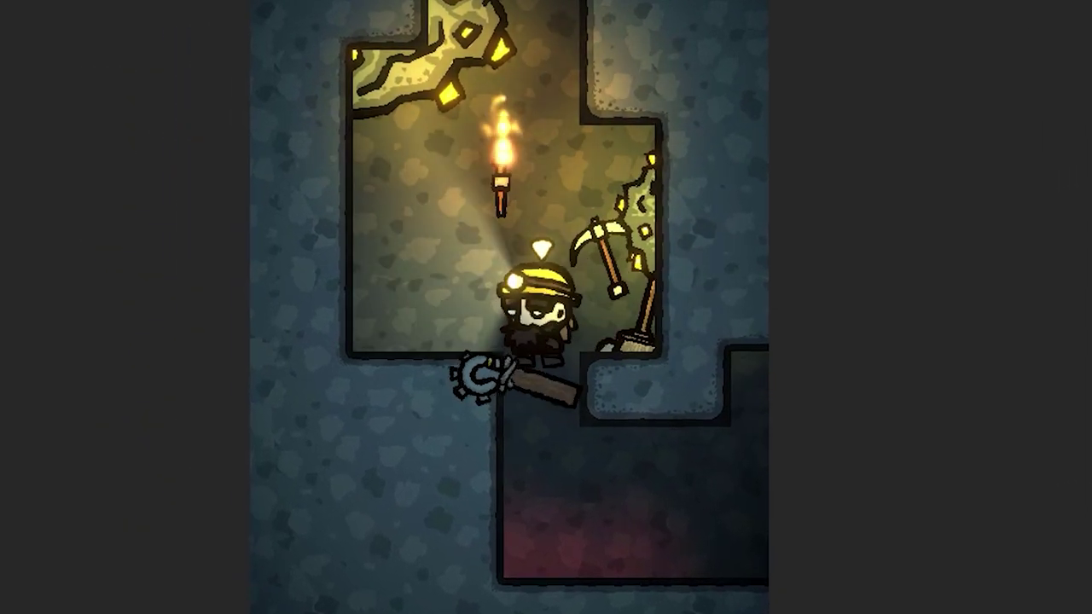
{"action": "key", "text": "space"}
{"action": "key", "text": "space"}
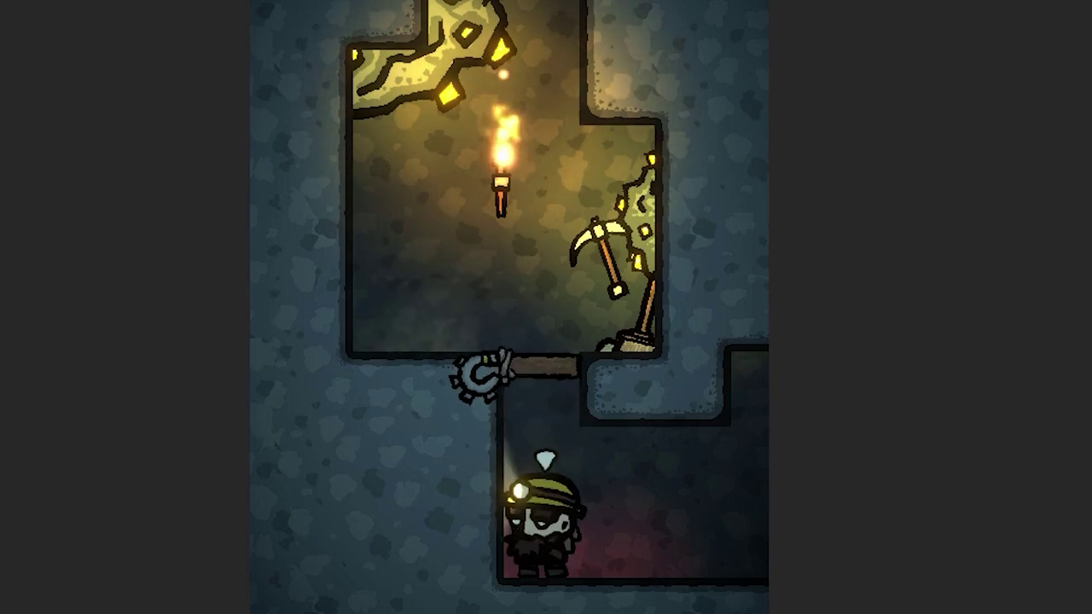
{"action": "key", "text": "space"}
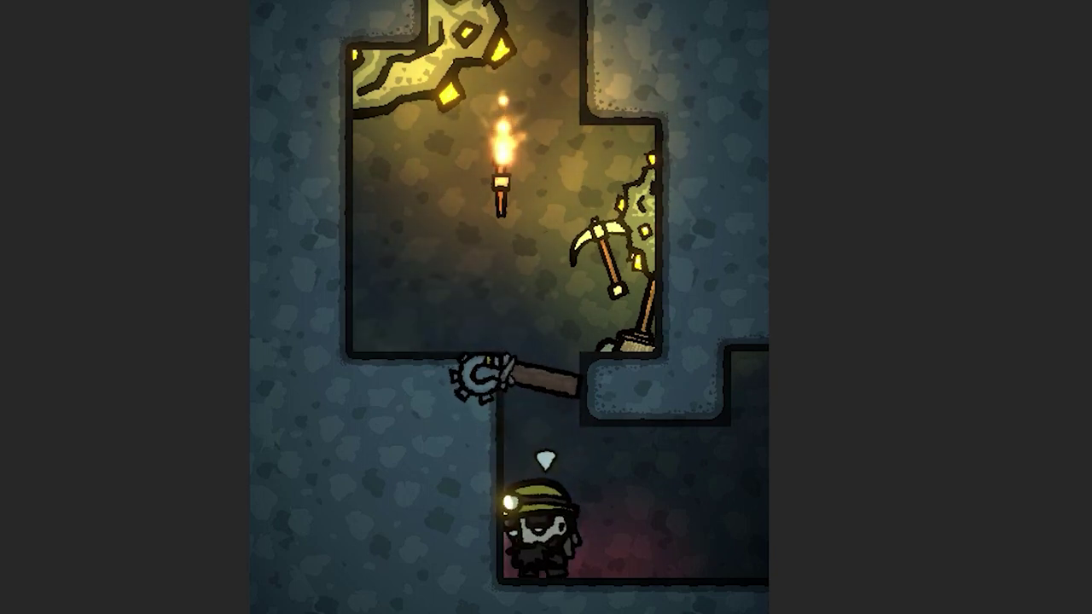
{"action": "key", "text": "space"}
{"action": "key", "text": "space"}
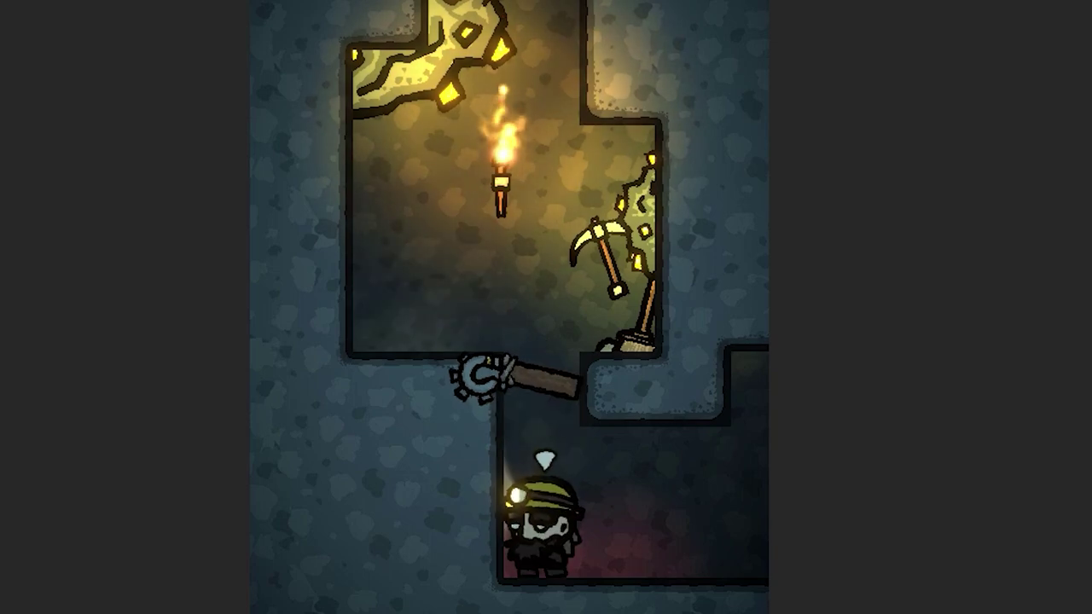
{"action": "key", "text": "Right"}
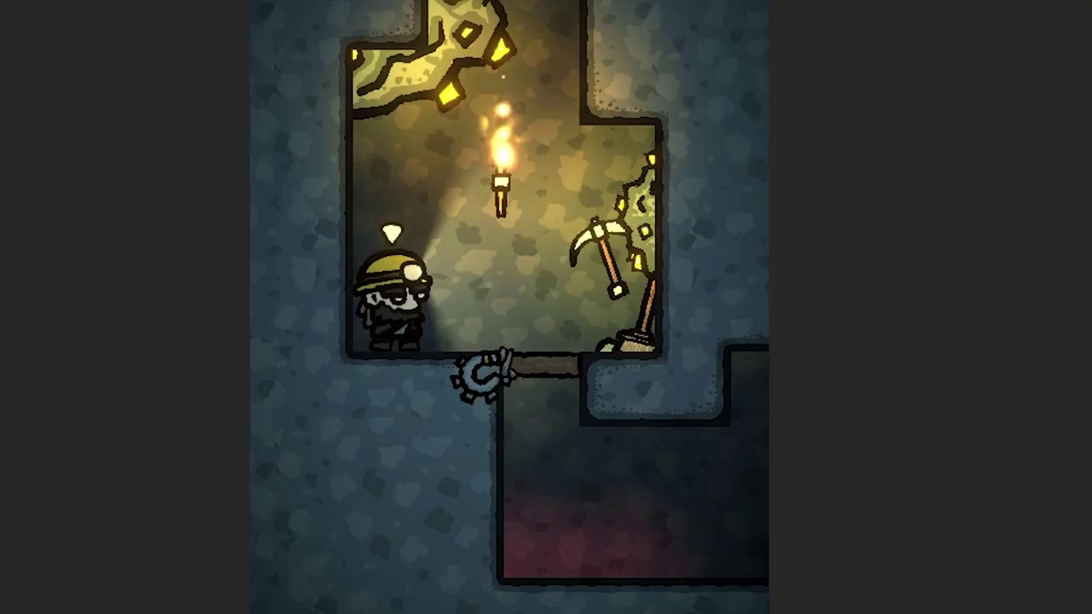
{"action": "key", "text": "Right"}
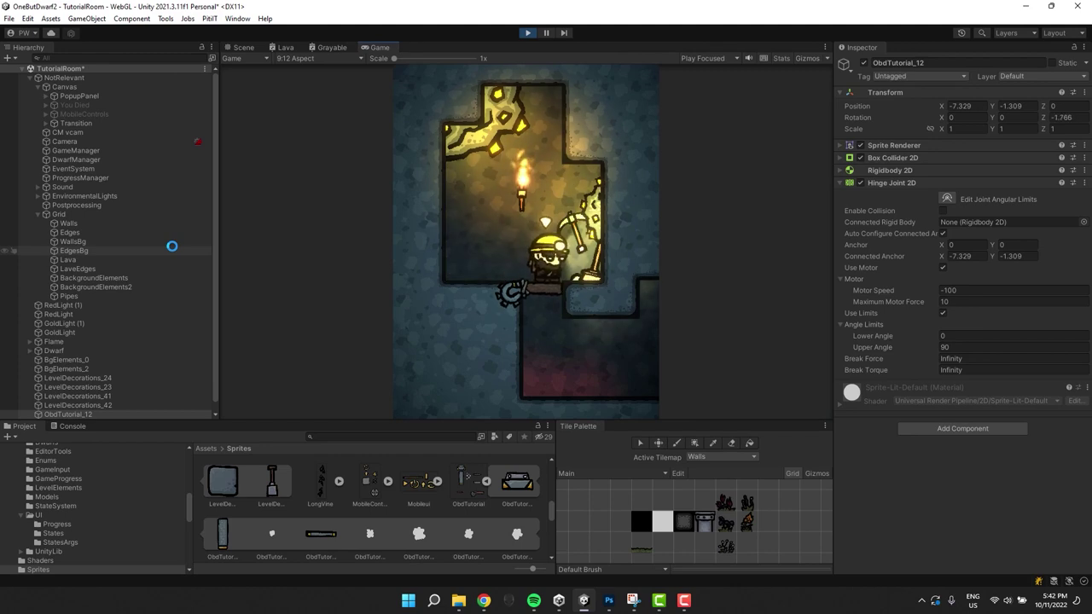
{"action": "key", "text": "Left"}
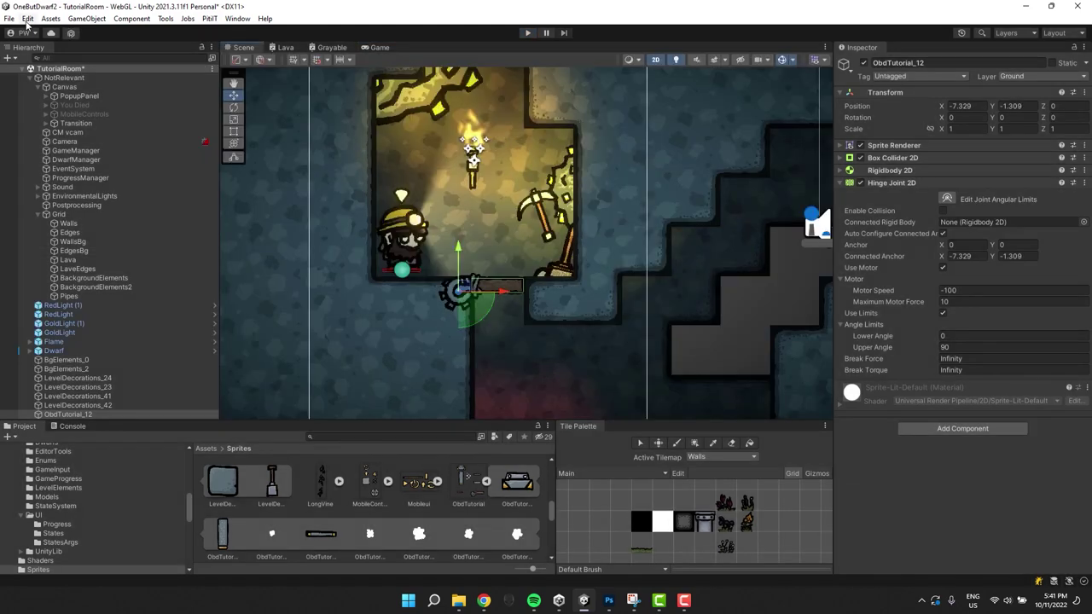
{"action": "left_click", "coordinate": [27, 18]}
{"action": "left_click", "coordinate": [142, 390]}
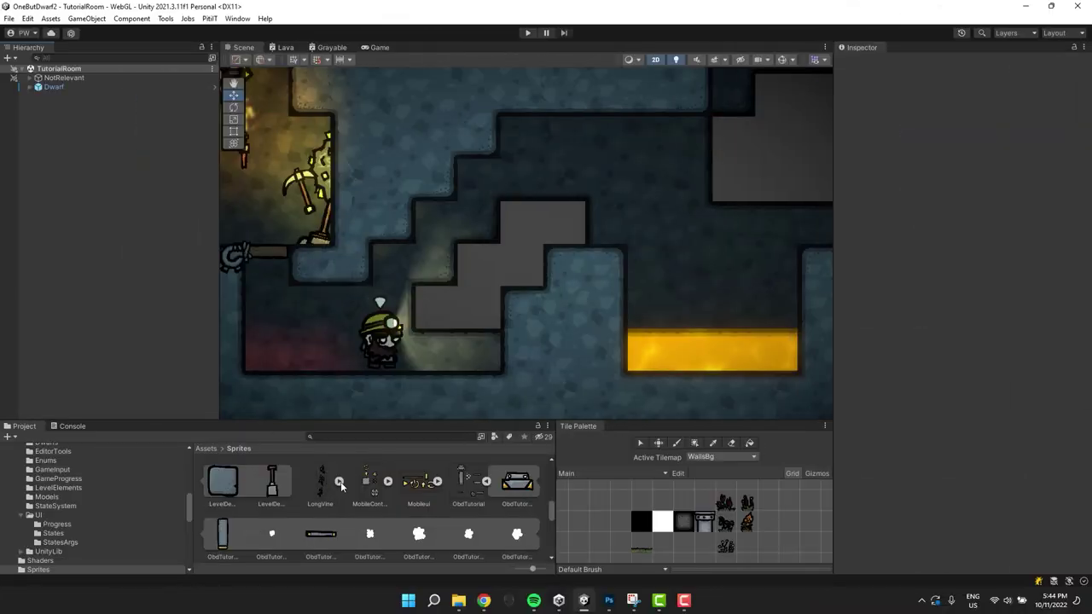
- Examine the custom pivot points of the LongVine sheet's three sprites in the Sprite Editor
{"action": "left_click", "coordinate": [340, 482]}
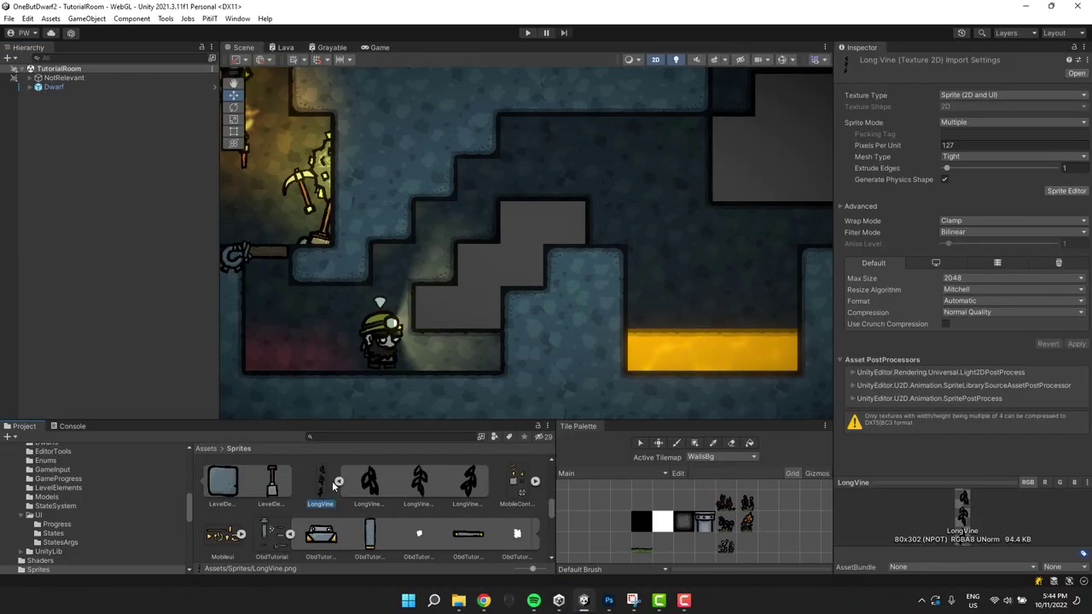
{"action": "left_click", "coordinate": [1066, 191]}
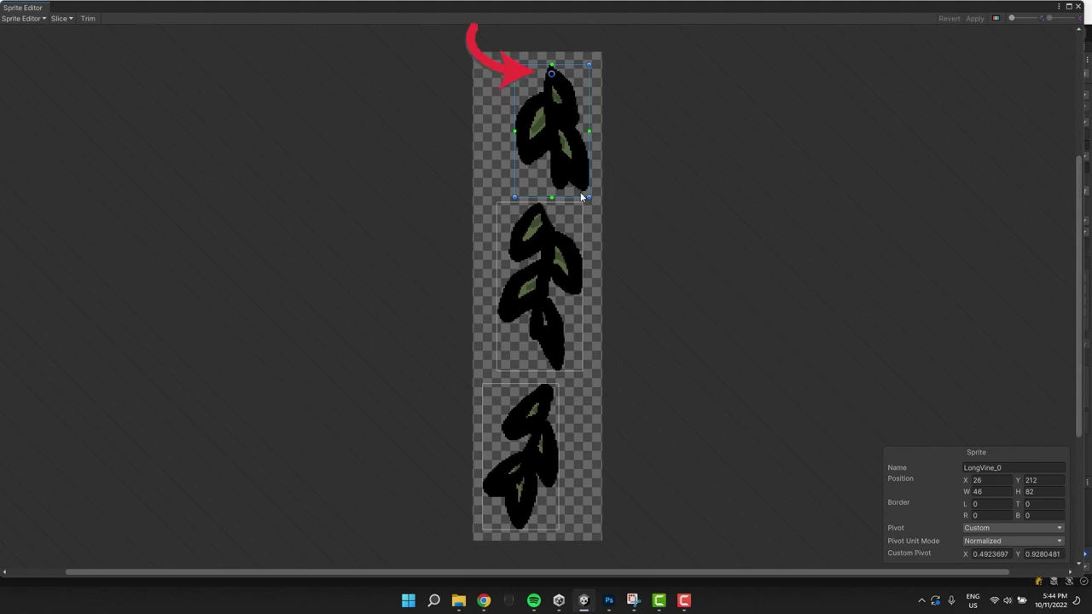
{"action": "left_click", "coordinate": [561, 251]}
{"action": "left_click", "coordinate": [535, 432]}
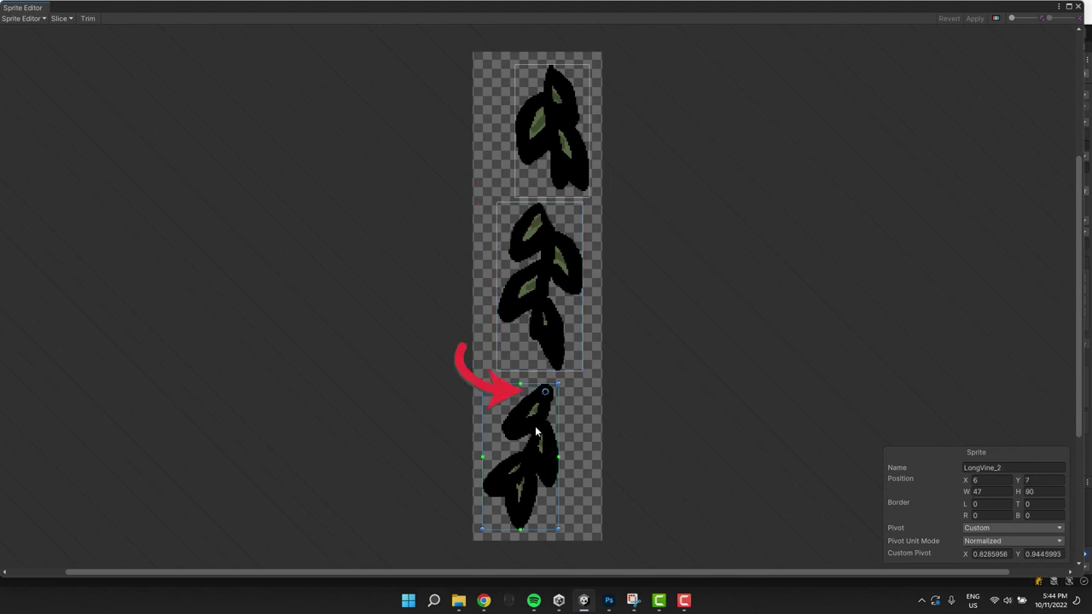
{"action": "left_click", "coordinate": [1077, 7]}
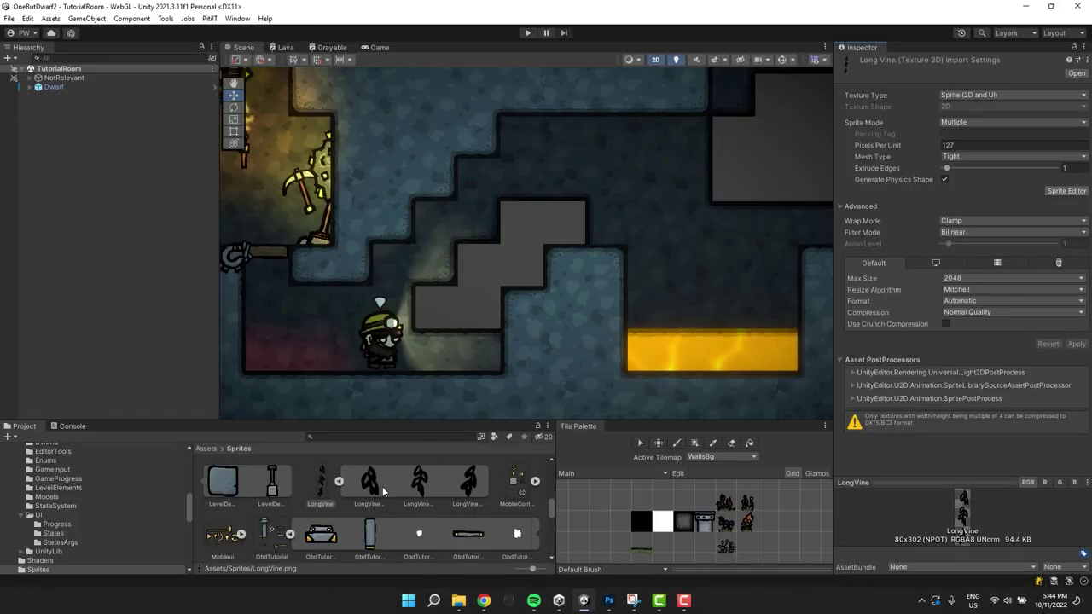
- Place the LongVine_0 sprite in the stair passage at about X -1.575, Y 0.267 and add a Box Collider 2D to it
{"action": "left_click_drag", "start_coordinate": [382, 486], "coordinate": [497, 272]}
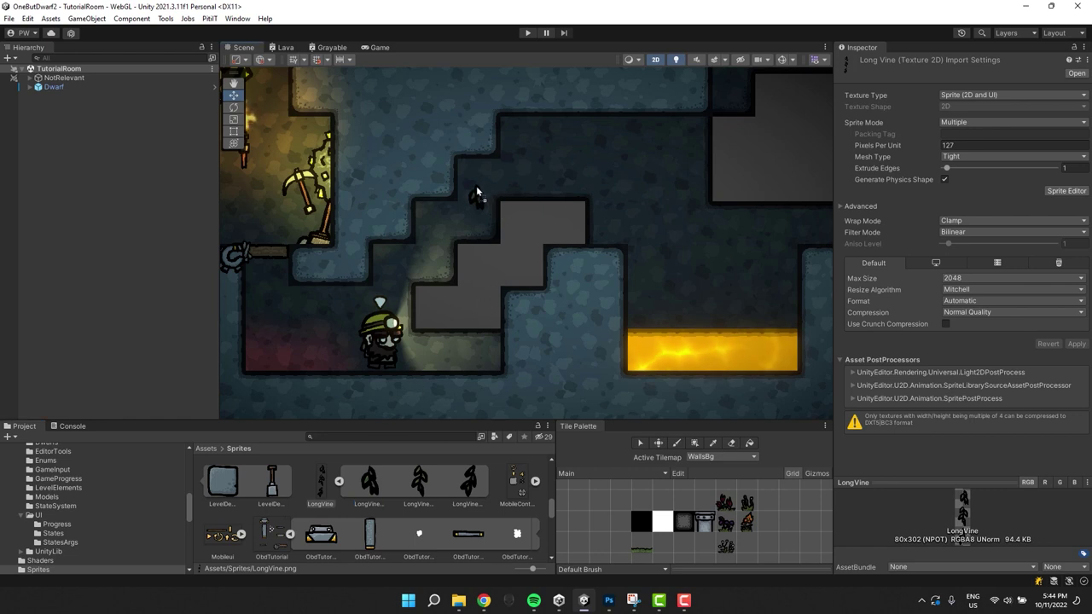
{"action": "left_click_drag", "start_coordinate": [476, 186], "coordinate": [476, 188]}
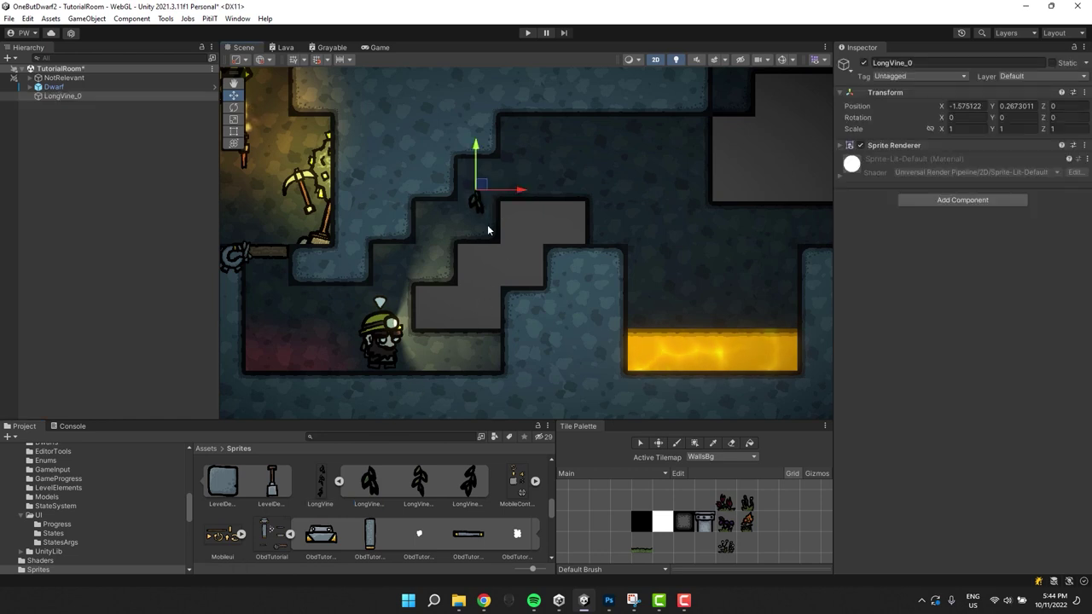
{"action": "left_click", "coordinate": [922, 200]}
{"action": "type", "text": "bo"}
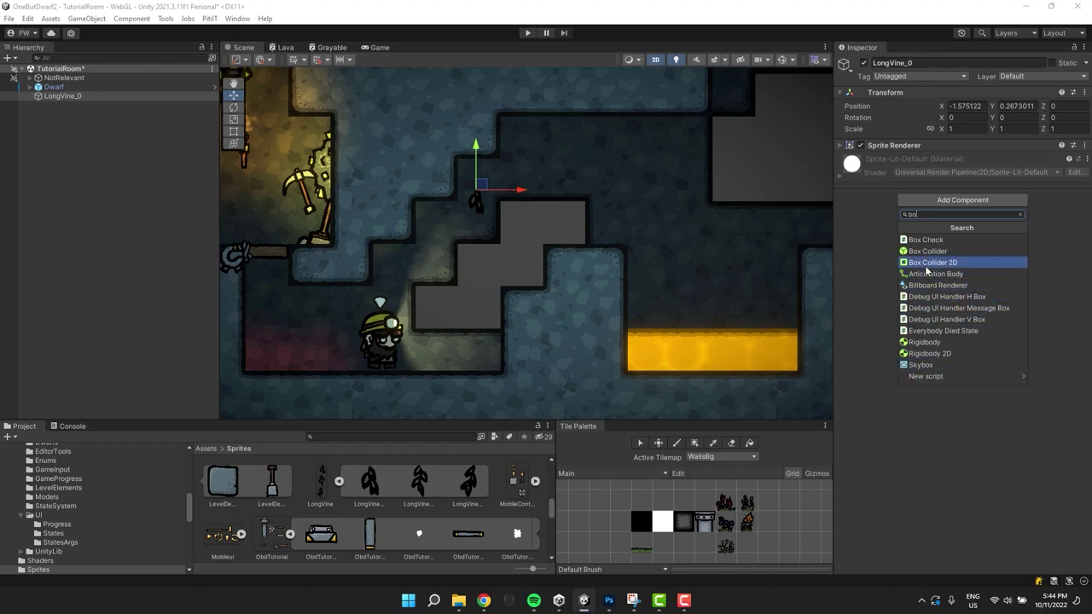
{"action": "left_click", "coordinate": [932, 262]}
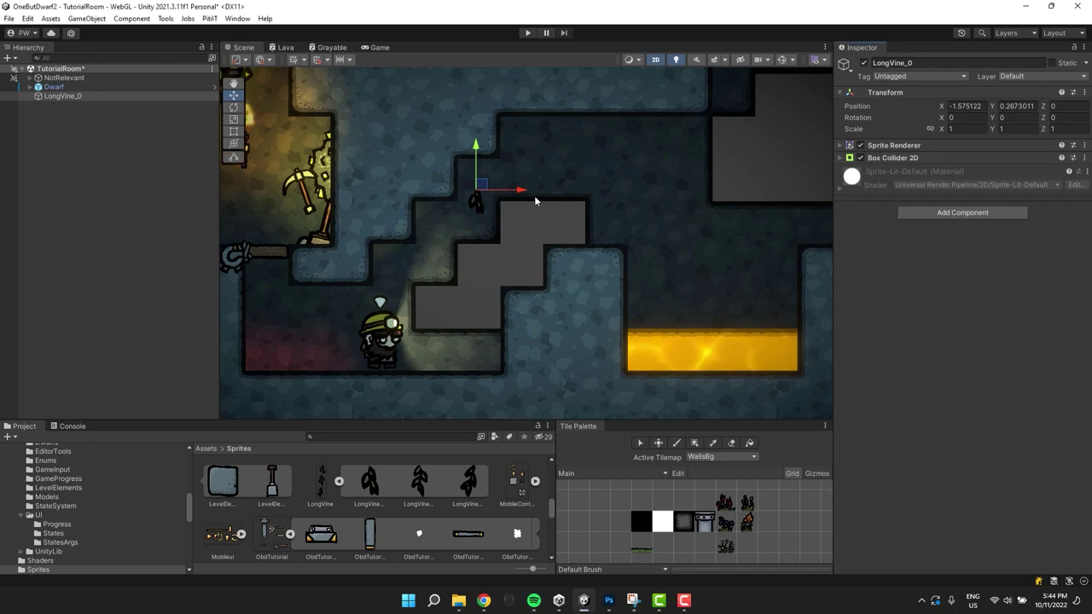
- Shrink the vine segment's box collider to a narrow strip of about 0.1 by 0.4 along its stem
{"action": "left_click", "coordinate": [782, 60]}
{"action": "scroll", "coordinate": [432, 208], "scroll_direction": "up", "scroll_amount": 3}
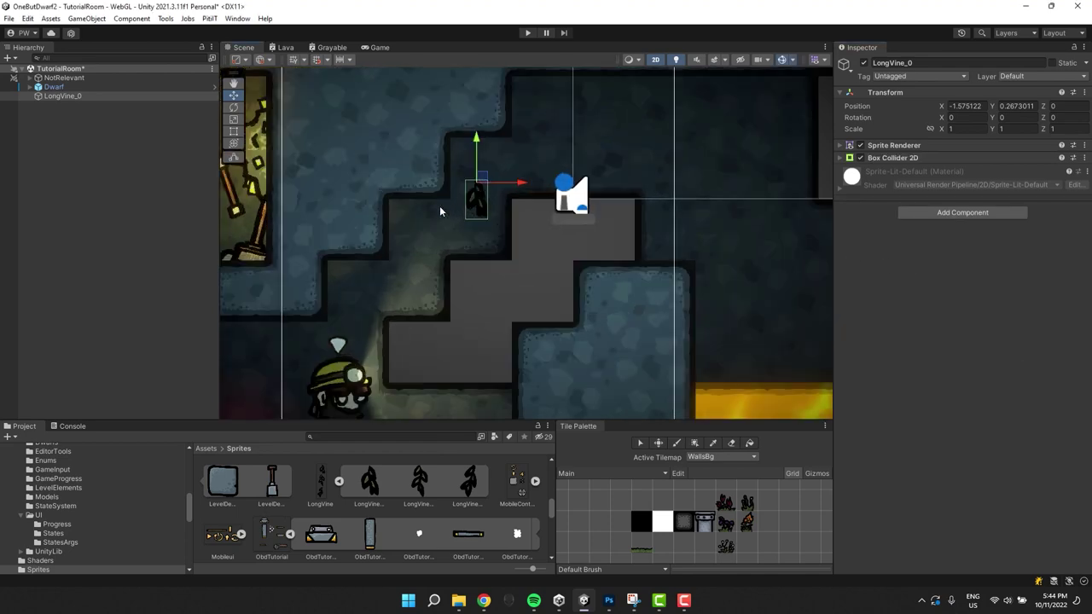
{"action": "left_click", "coordinate": [841, 159]}
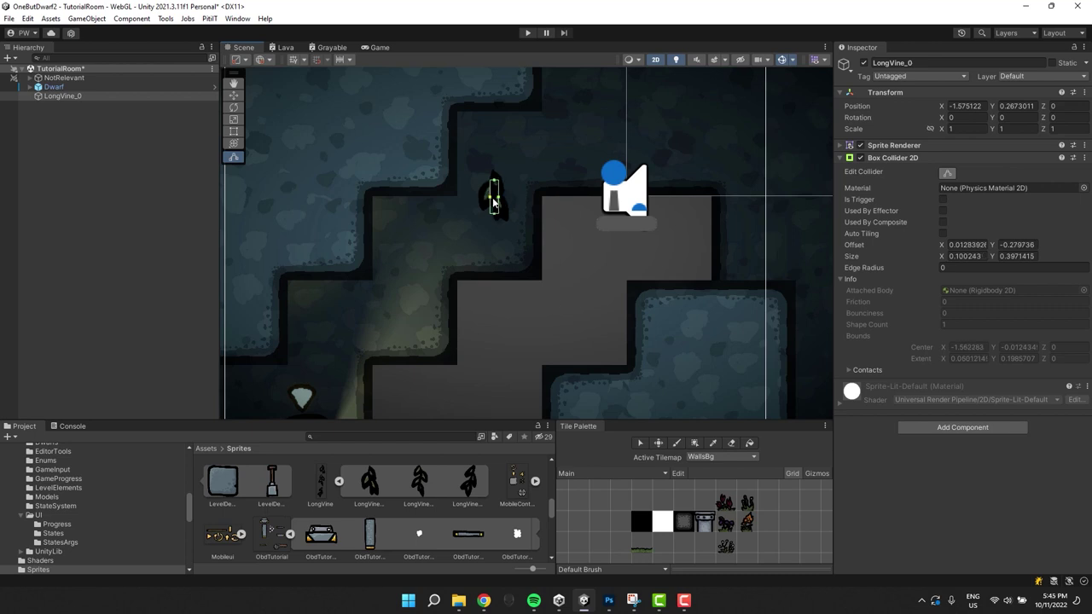
{"action": "left_click", "coordinate": [892, 158]}
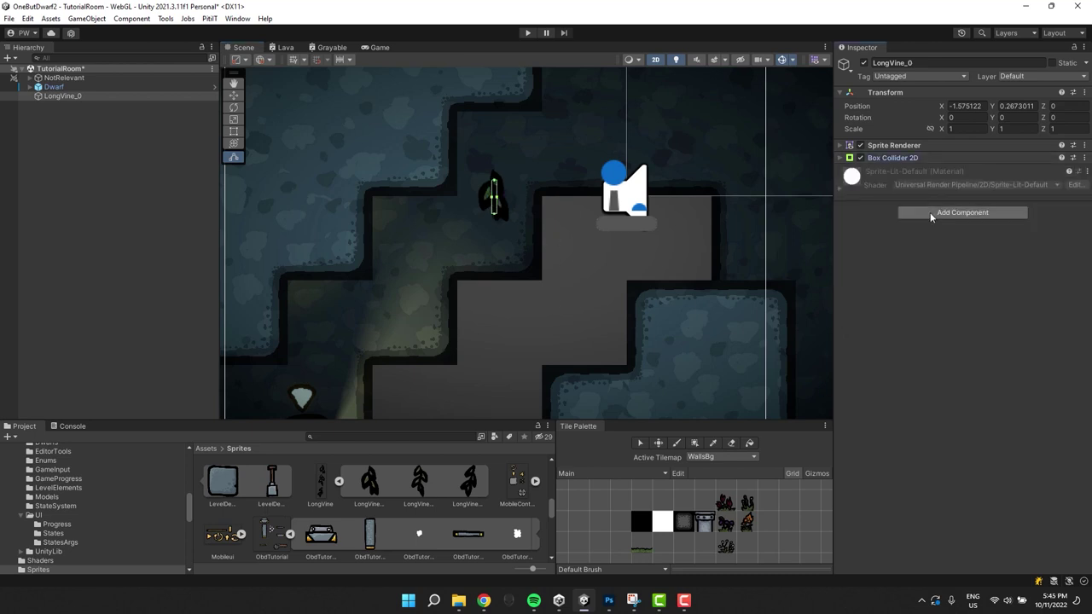
- Add a Hinge Joint 2D to the vine segment
{"action": "left_click", "coordinate": [930, 213]}
{"action": "type", "text": "hing"}
{"action": "left_click", "coordinate": [931, 263]}
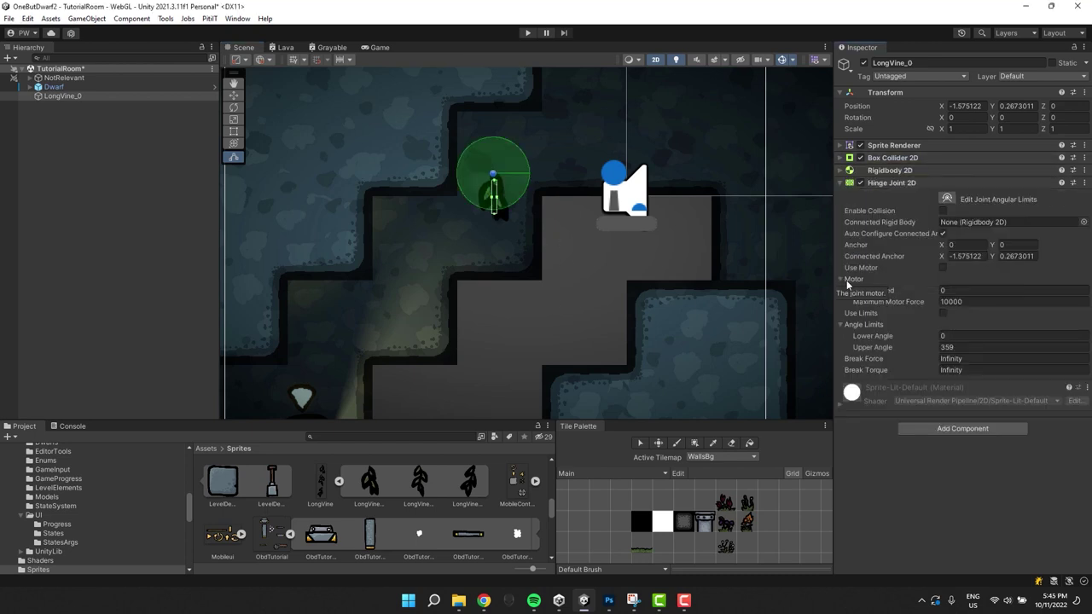
- Duplicate the vine segment twice and assign the sprites LongVine_1 and LongVine_2 to the copies
{"action": "key", "text": "ctrl+d"}
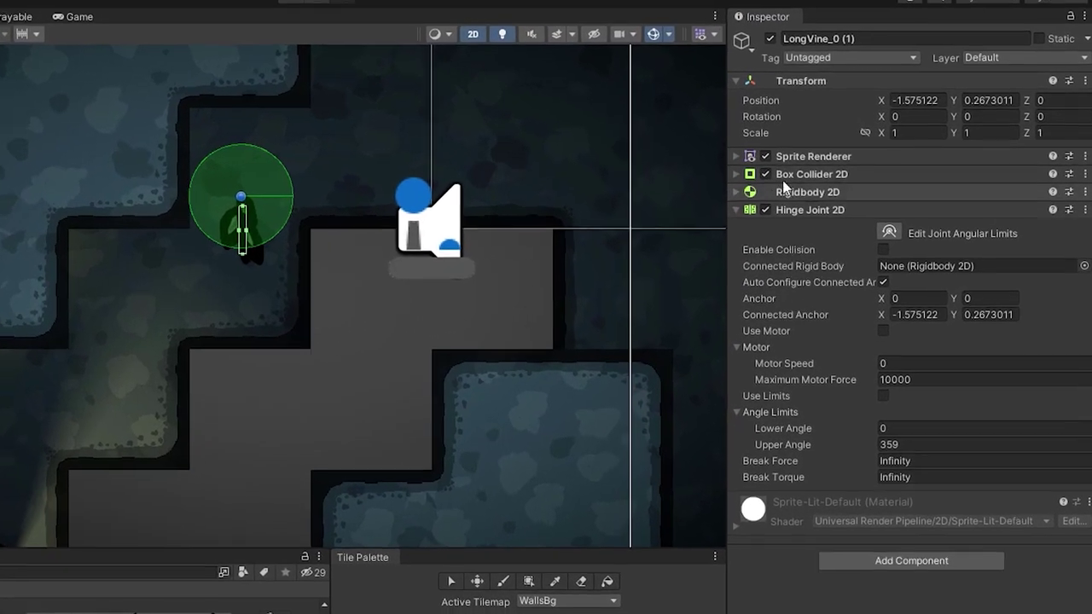
{"action": "left_click", "coordinate": [887, 146]}
{"action": "left_click", "coordinate": [1084, 180]}
{"action": "double_click", "coordinate": [979, 254]}
{"action": "left_click", "coordinate": [1083, 180]}
{"action": "double_click", "coordinate": [1037, 262]}
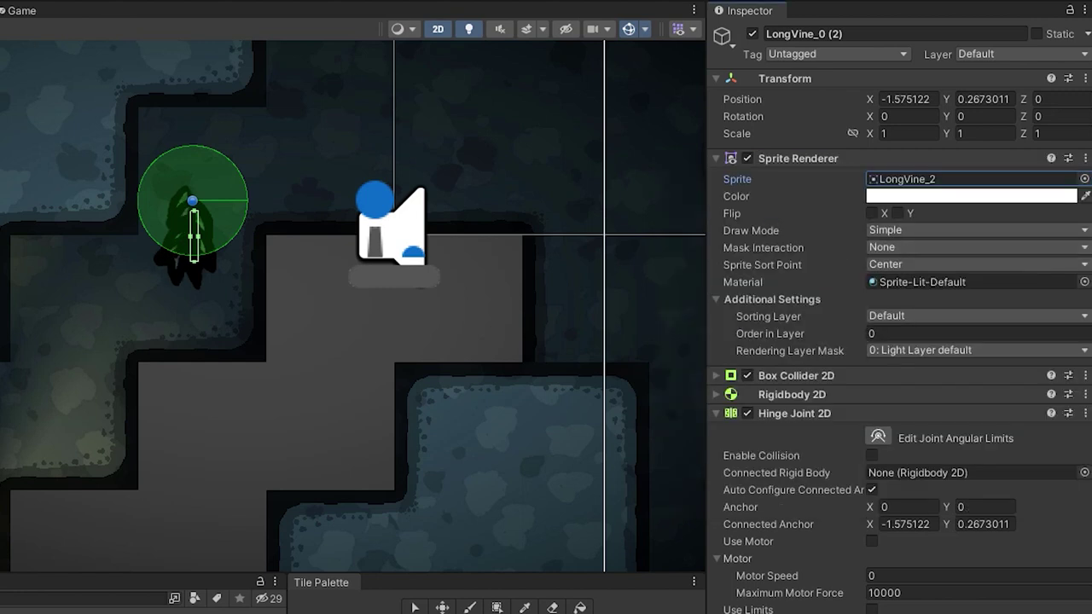
- Stack the two copied segments below the first, with the lowest one at about X -1.642, Y -0.693
{"action": "key", "text": "w"}
{"action": "left_click_drag", "start_coordinate": [195, 157], "coordinate": [210, 216]}
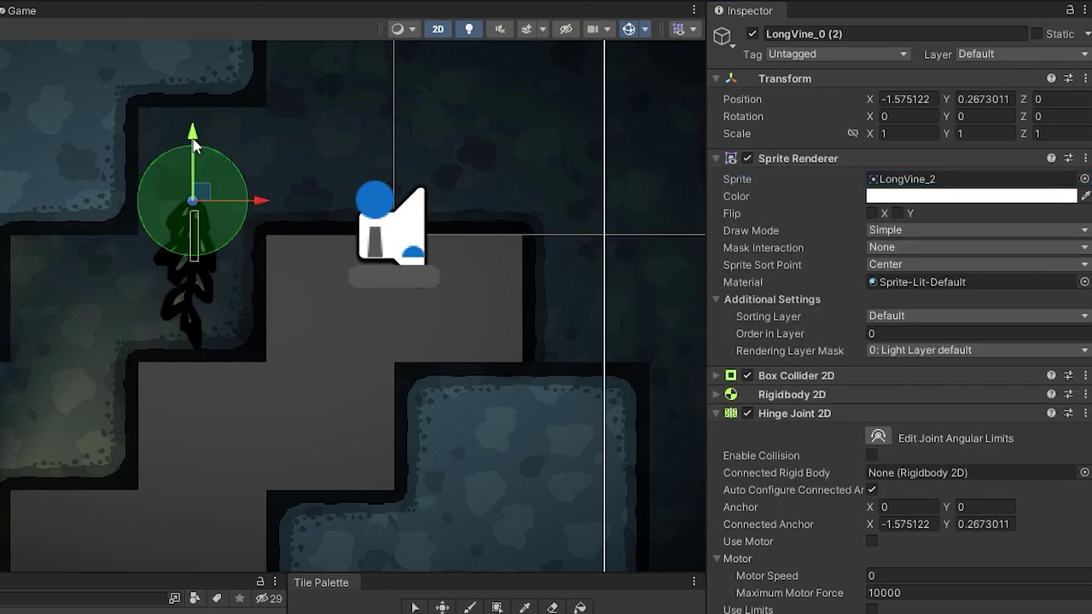
{"action": "left_click_drag", "start_coordinate": [194, 139], "coordinate": [182, 261]}
{"action": "left_click_drag", "start_coordinate": [258, 323], "coordinate": [250, 324]}
- Fine-tune the joins between vine segments, placing the middle at X -1.536, Y -0.278 and the lowest at X -1.613, Y -0.766
{"action": "left_click", "coordinate": [626, 32]}
{"action": "scroll", "coordinate": [186, 260], "scroll_direction": "up", "scroll_amount": 3}
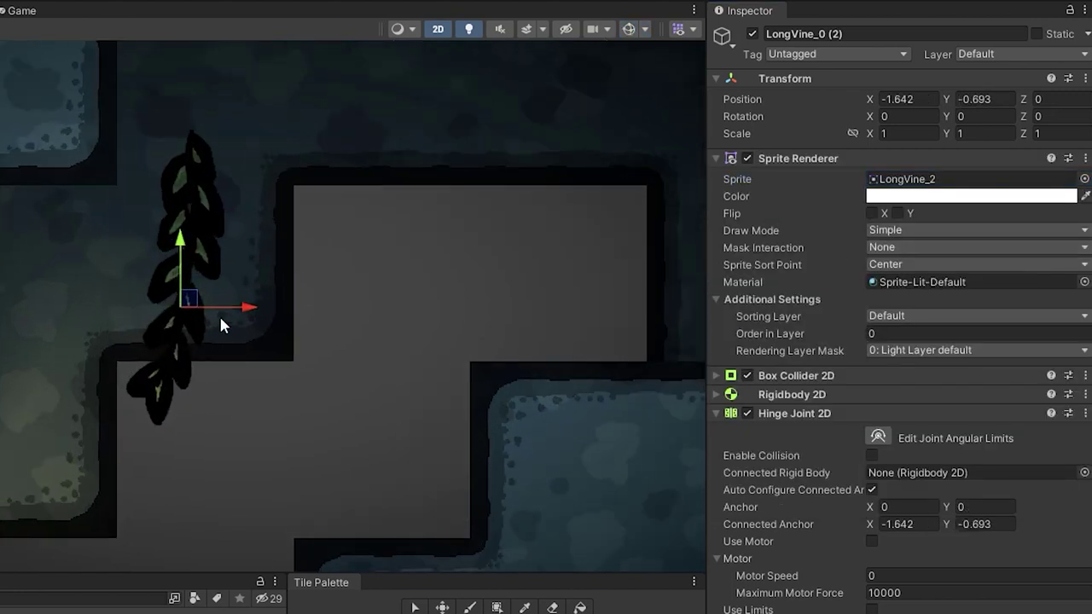
{"action": "left_click_drag", "start_coordinate": [186, 260], "coordinate": [179, 256]}
{"action": "left_click", "coordinate": [177, 222]}
{"action": "left_click_drag", "start_coordinate": [190, 162], "coordinate": [190, 171]}
{"action": "left_click_drag", "start_coordinate": [235, 235], "coordinate": [243, 235]}
{"action": "left_click_drag", "start_coordinate": [198, 185], "coordinate": [199, 188]}
{"action": "left_click", "coordinate": [231, 235]}
{"action": "left_click", "coordinate": [163, 340]}
{"action": "left_click_drag", "start_coordinate": [182, 259], "coordinate": [181, 269]}
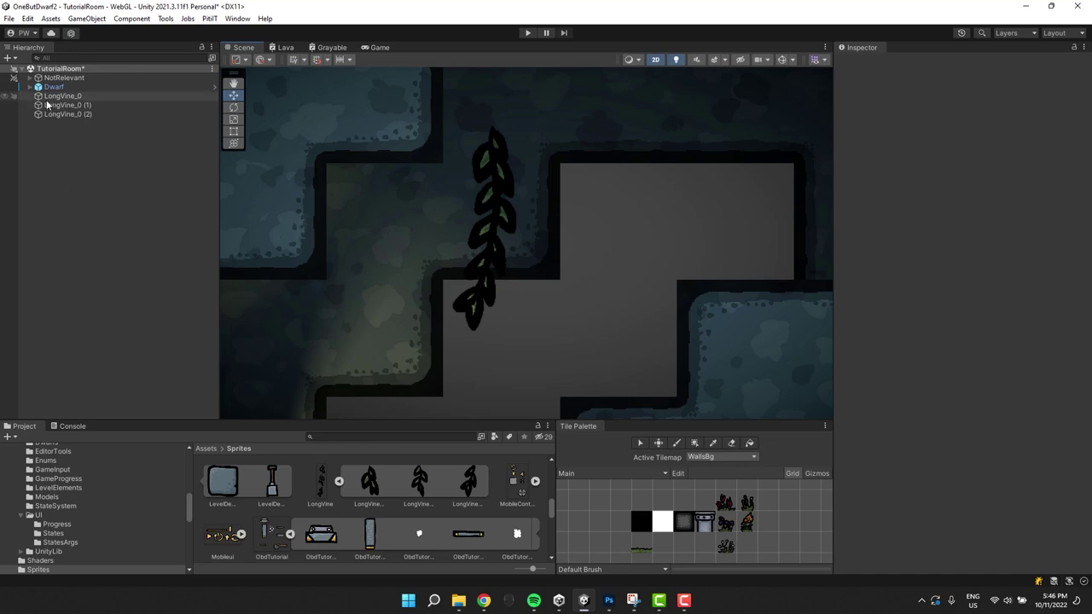
- Connect the lowest segment's hinge to the middle segment's rigidbody and the middle segment's hinge to the top segment's
{"action": "left_click", "coordinate": [47, 104]}
{"action": "left_click", "coordinate": [54, 114]}
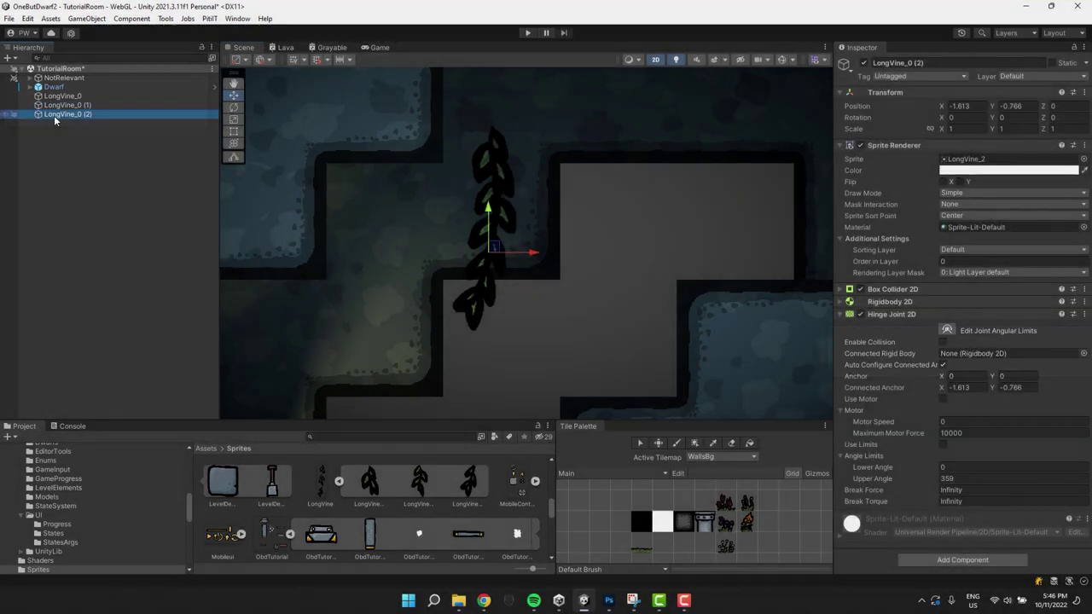
{"action": "left_click", "coordinate": [1003, 354]}
{"action": "left_click_drag", "start_coordinate": [1003, 354], "coordinate": [1004, 359]}
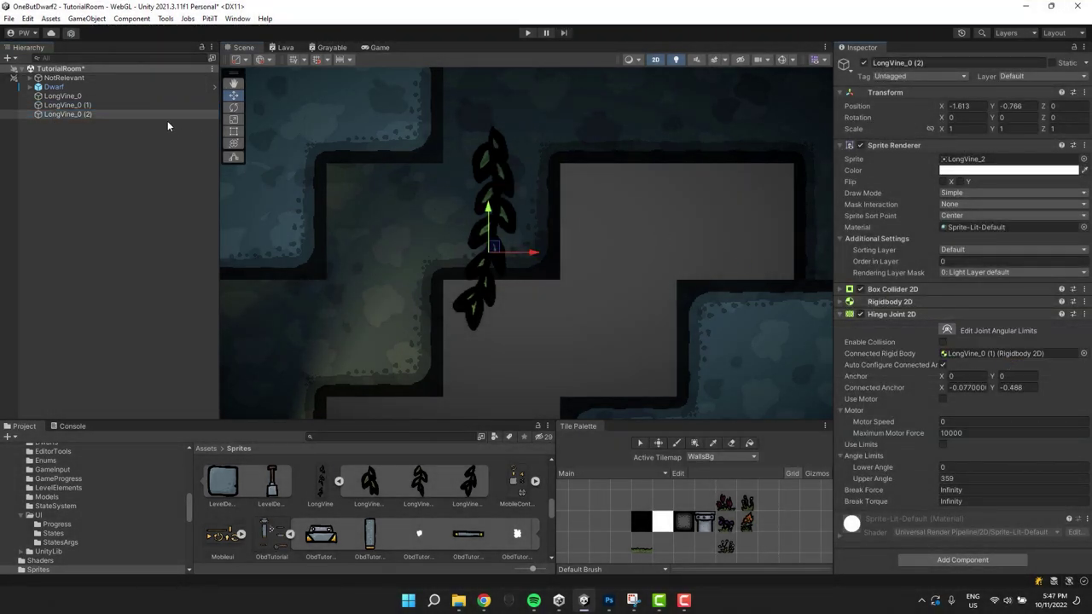
{"action": "left_click", "coordinate": [64, 104]}
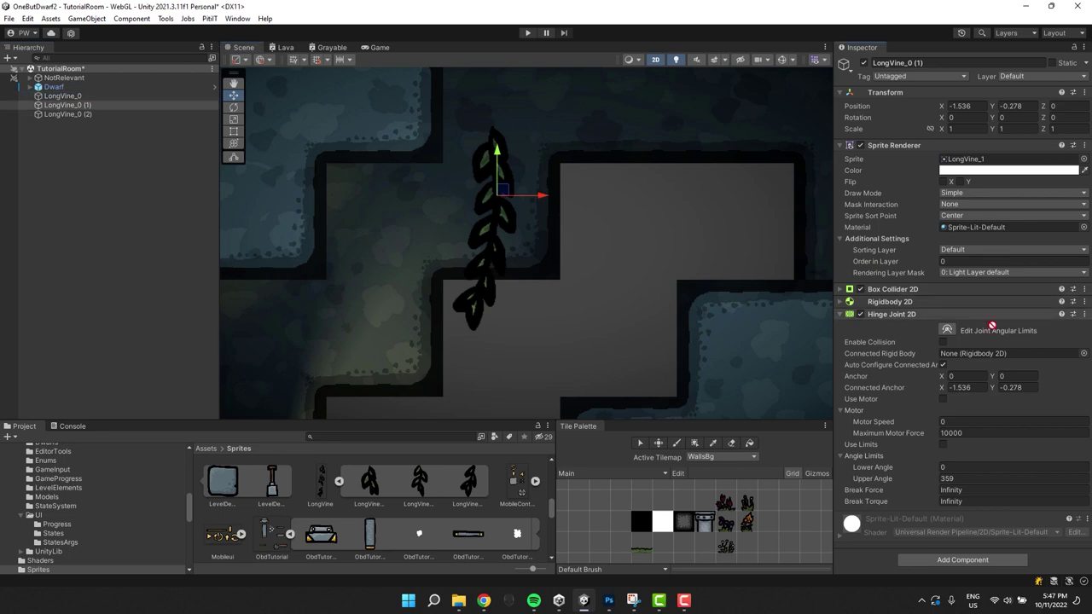
{"action": "left_click_drag", "start_coordinate": [1008, 333], "coordinate": [1003, 354]}
{"action": "left_click", "coordinate": [63, 95]}
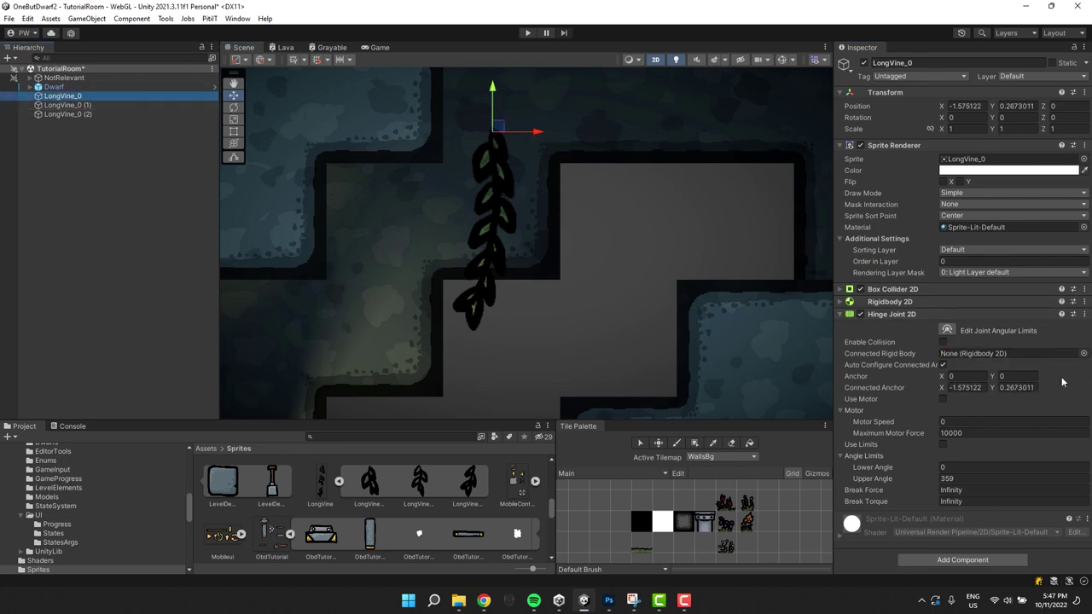
- Play-test the hanging vine by walking and jumping the dwarf through it in both directions
{"action": "left_click", "coordinate": [525, 33]}
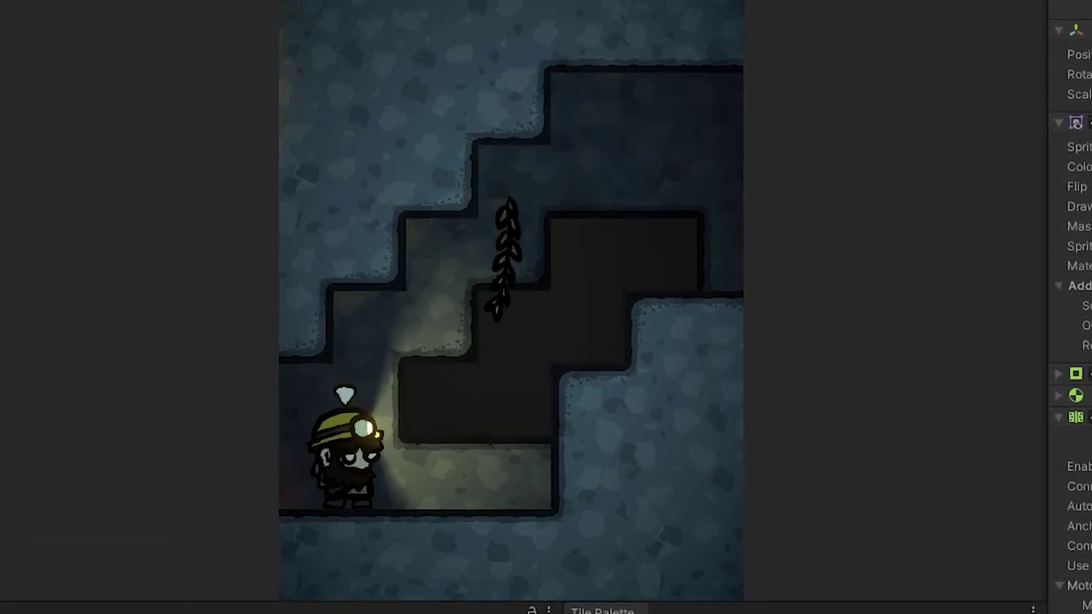
{"action": "key", "text": "d"}
{"action": "key", "text": "space"}
{"action": "key", "text": "a"}
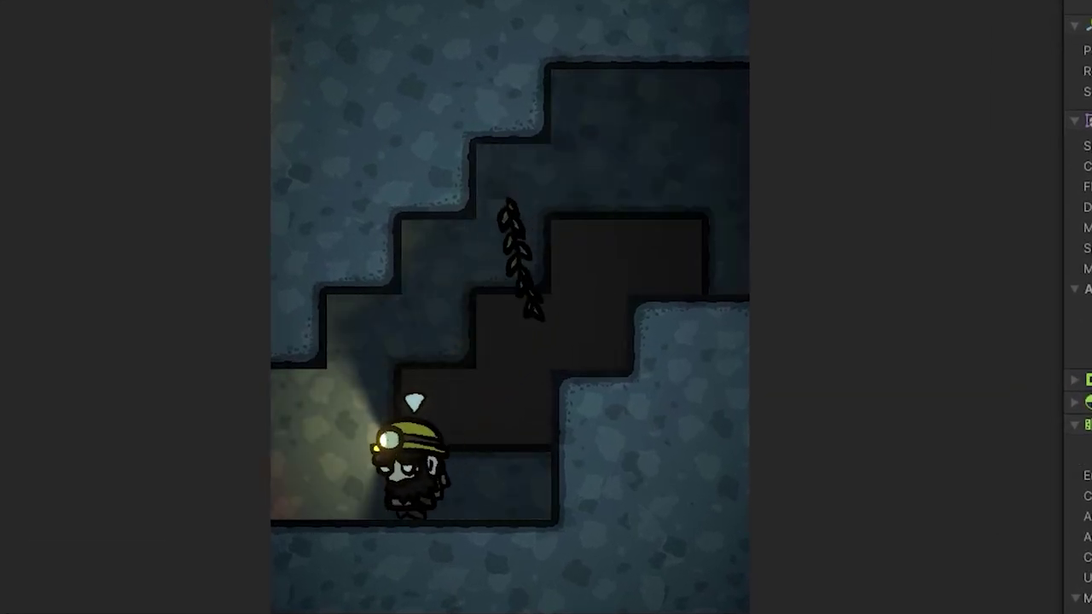
{"action": "key", "text": "Left"}
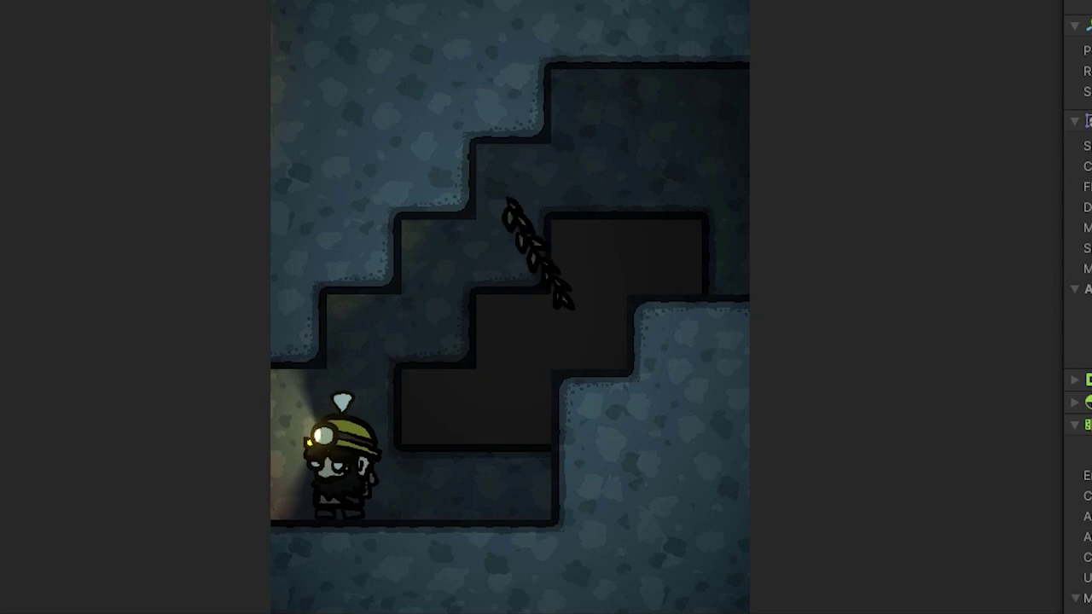
{"action": "key", "text": "Right"}
{"action": "key", "text": "space"}
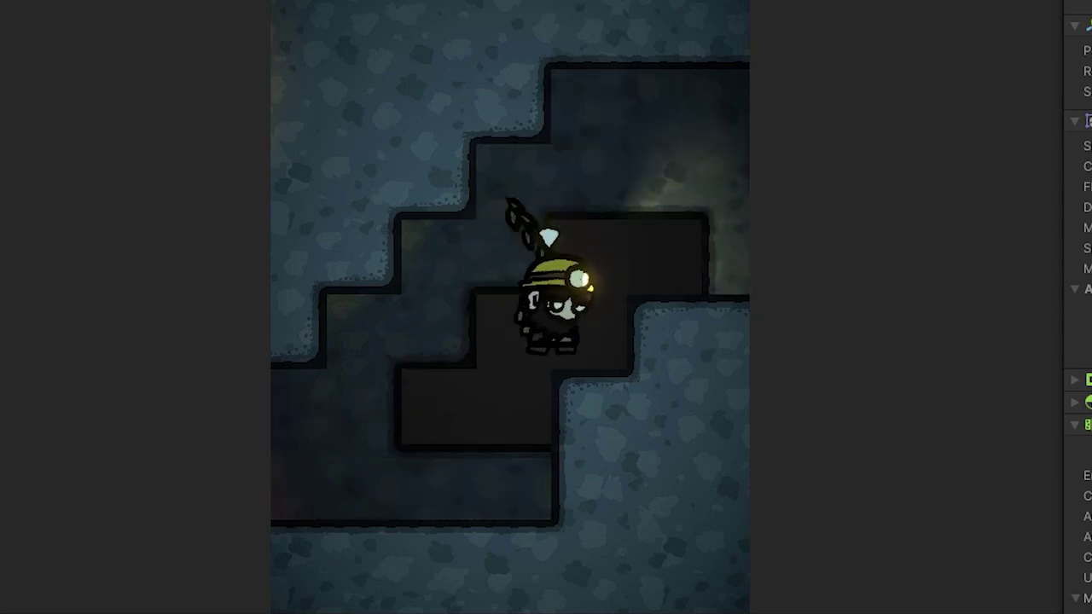
{"action": "key", "text": "Left"}
{"action": "key", "text": "space"}
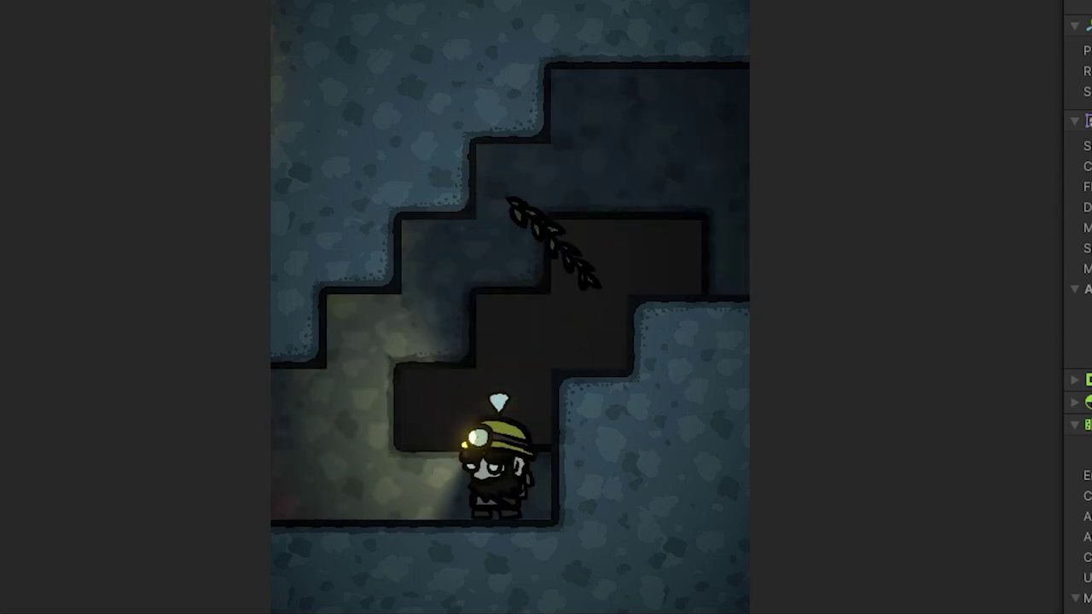
{"action": "key", "text": "Left"}
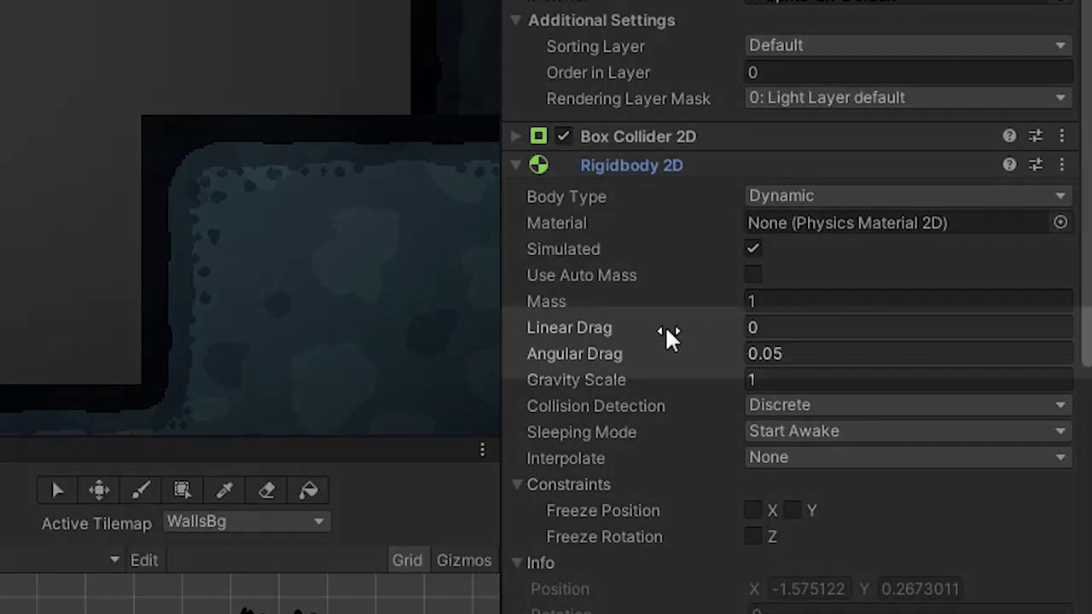
- Set both the linear drag and the angular drag of the vine segments' rigidbodies to 1
{"action": "left_click", "coordinate": [751, 327]}
{"action": "left_click_drag", "start_coordinate": [759, 323], "coordinate": [715, 317]}
{"action": "type", "text": "1"}
{"action": "left_click", "coordinate": [823, 353]}
{"action": "type", "text": "1"}
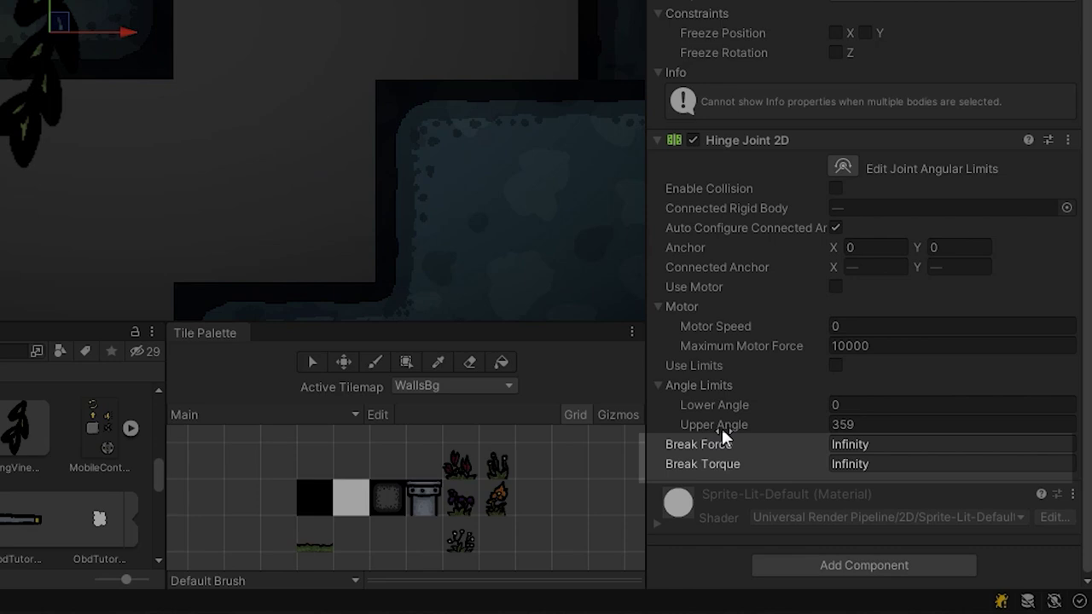
- Set the vine hinges' break force to 100 and play-test by jumping the dwarf into the vine
{"action": "left_click", "coordinate": [892, 441]}
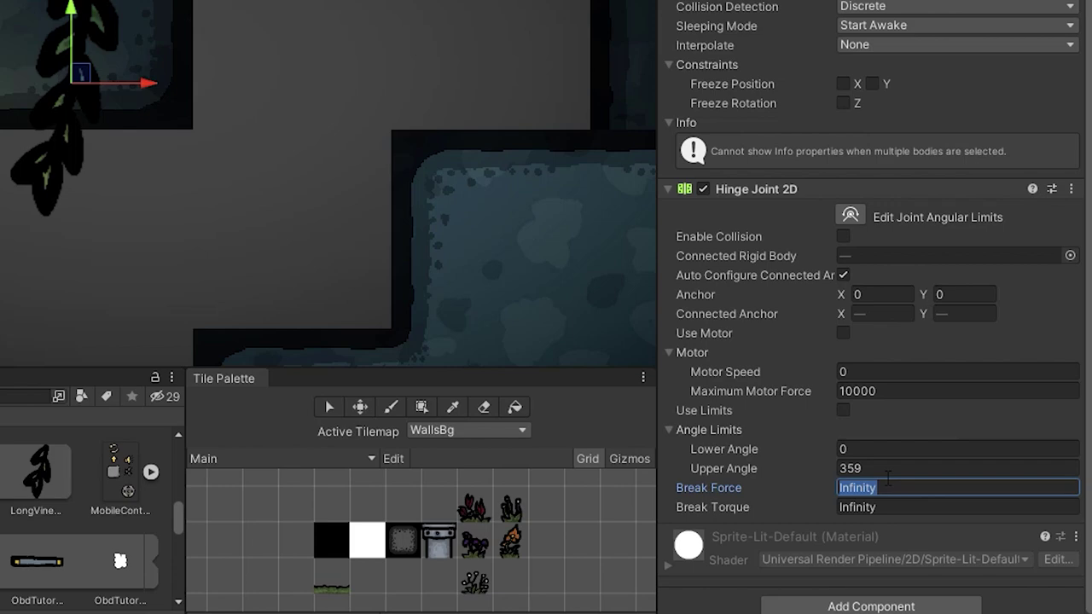
{"action": "type", "text": "100"}
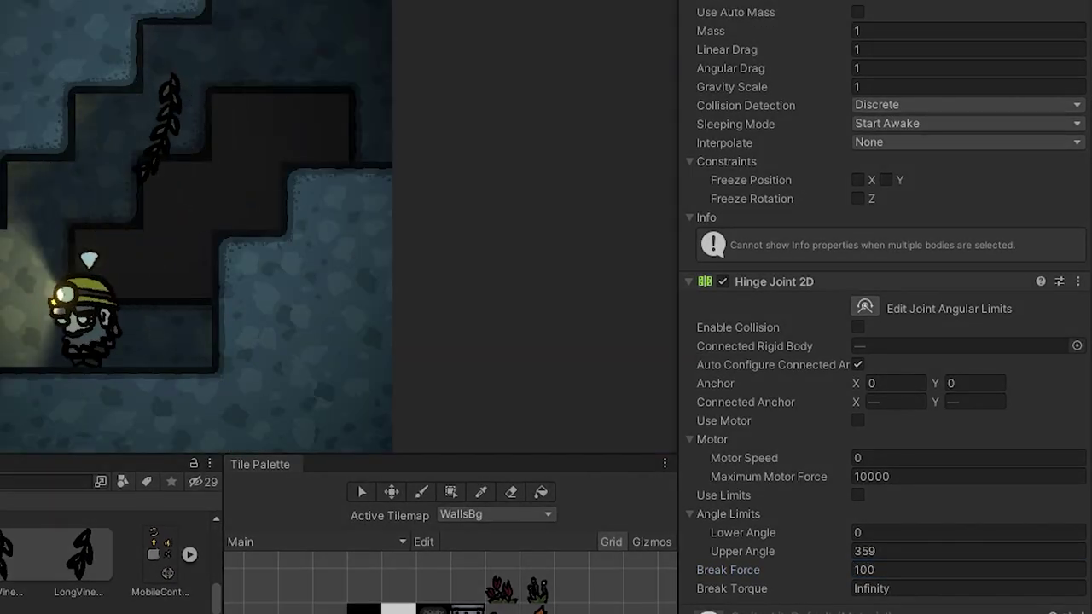
{"action": "key", "text": "d"}
{"action": "key", "text": "space"}
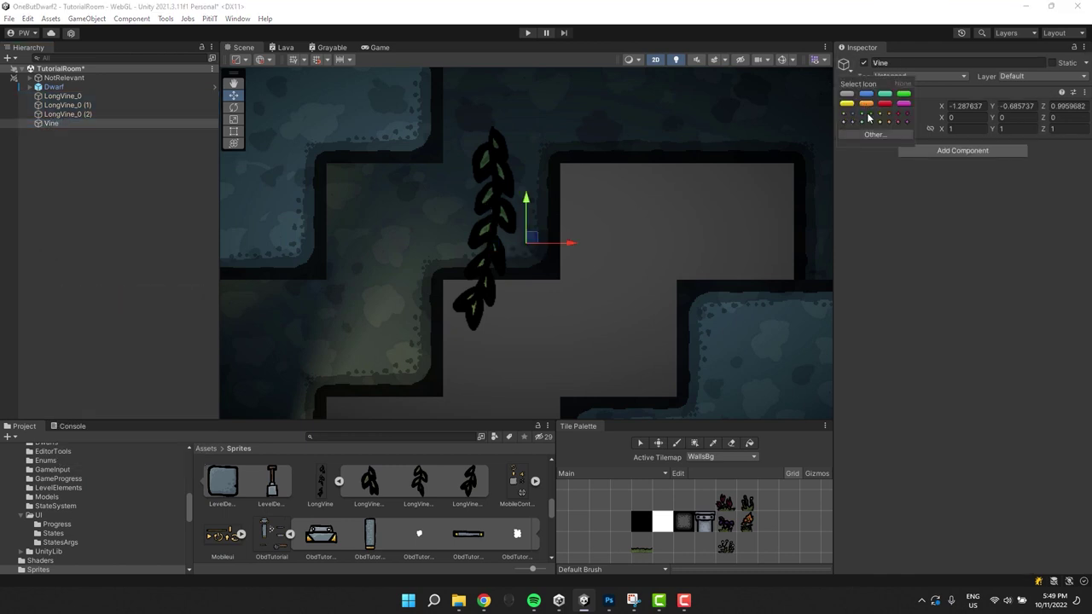
- Parent the three vine segments to the Vine object and align the top of the chain with its origin
{"action": "left_click", "coordinate": [783, 60]}
{"action": "left_click", "coordinate": [63, 96]}
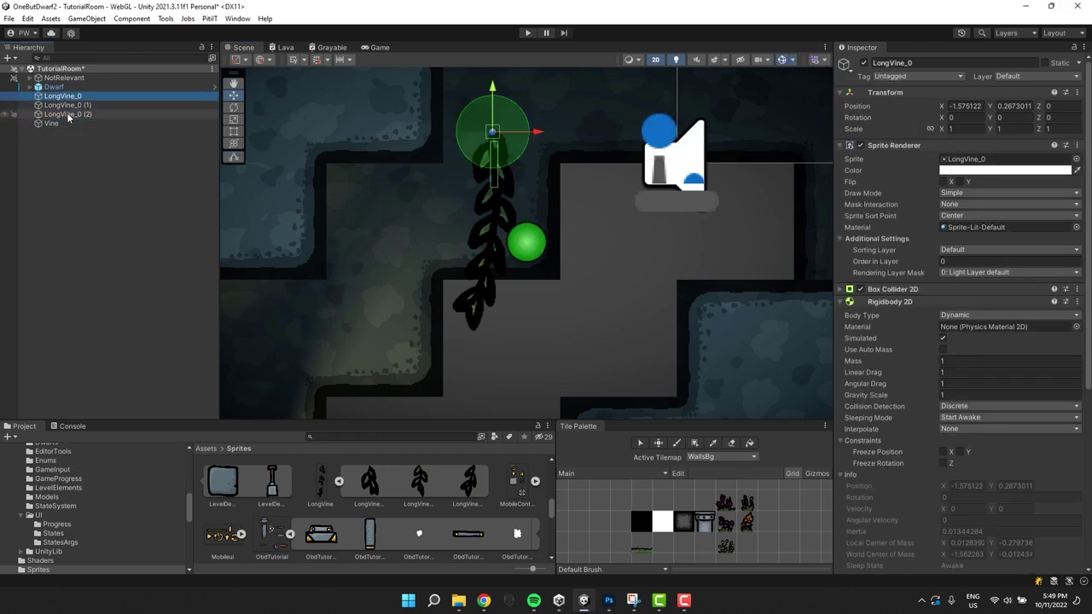
{"action": "left_click", "coordinate": [72, 114], "text": "shift"}
{"action": "left_click_drag", "start_coordinate": [72, 114], "coordinate": [82, 126]}
{"action": "left_click_drag", "start_coordinate": [523, 254], "coordinate": [555, 254]}
{"action": "left_click_drag", "start_coordinate": [524, 211], "coordinate": [531, 322]}
{"action": "left_click_drag", "start_coordinate": [562, 365], "coordinate": [566, 366]}
- Move the Vine object to X -2.095, Y 0.034 and clear its scene icon
{"action": "left_click", "coordinate": [51, 97]}
{"action": "left_click_drag", "start_coordinate": [524, 220], "coordinate": [476, 158]}
{"action": "left_click", "coordinate": [843, 64]}
{"action": "left_click", "coordinate": [846, 92]}
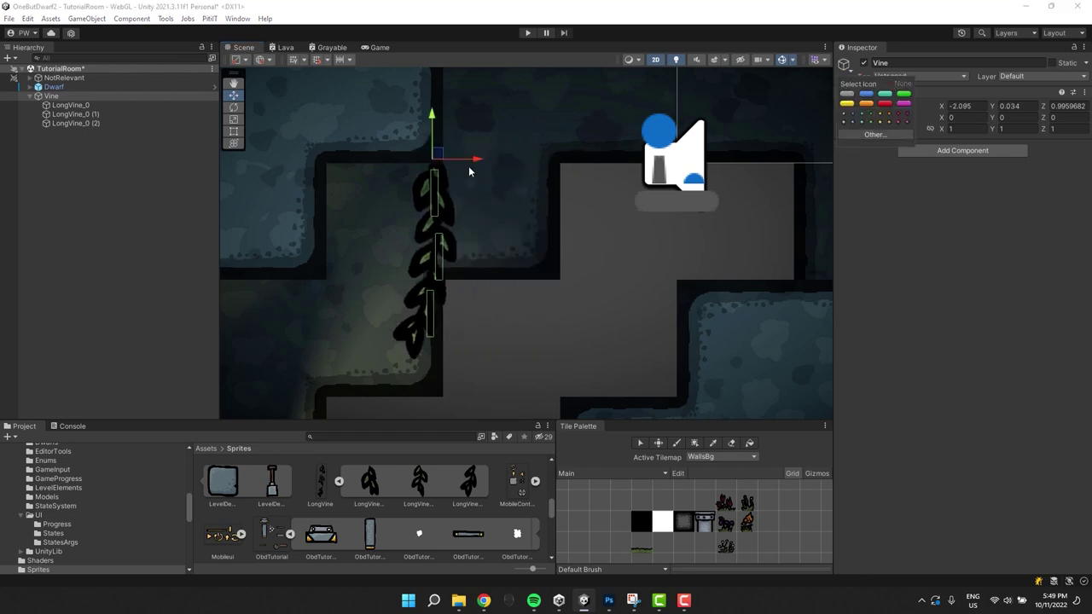
- Duplicate the vine twice and spread the copies along the ceiling of the stair passage
{"action": "scroll", "coordinate": [305, 201], "scroll_direction": "down", "scroll_amount": 5}
{"action": "left_click", "coordinate": [203, 243]}
{"action": "middle_click_drag", "start_coordinate": [263, 263], "coordinate": [415, 246]}
{"action": "key", "text": "ctrl+d"}
{"action": "key", "text": "ctrl+d"}
{"action": "left_click_drag", "start_coordinate": [597, 152], "coordinate": [466, 218]}
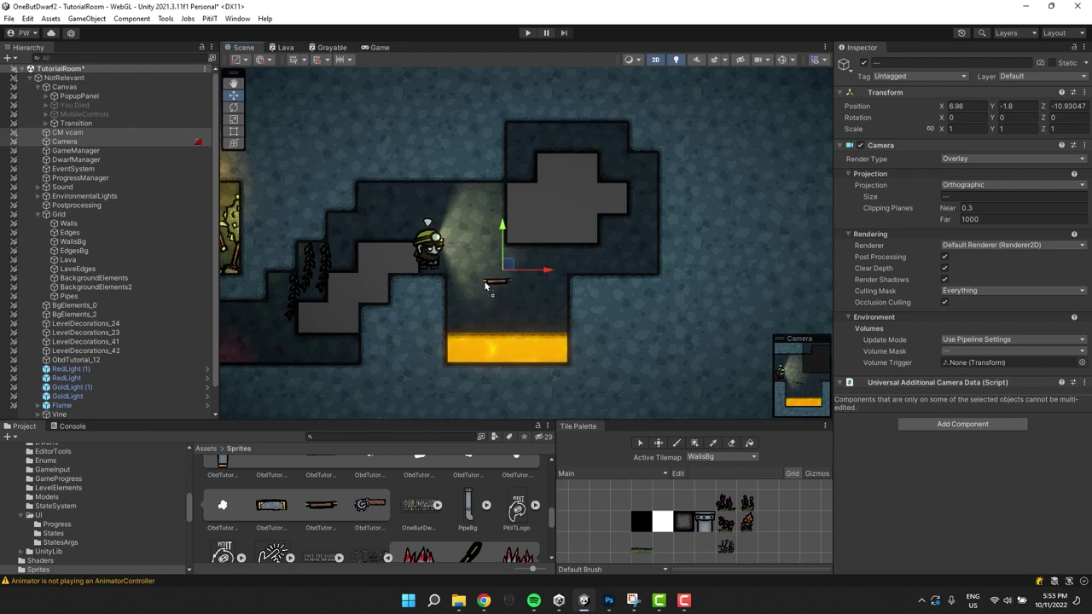
- Place the ObdTutorial_11 plank sprite above the lava pit and inspect its sprite asset's pivot
{"action": "left_click_drag", "start_coordinate": [484, 286], "coordinate": [484, 287]}
{"action": "scroll", "coordinate": [466, 309], "scroll_direction": "up", "scroll_amount": 4}
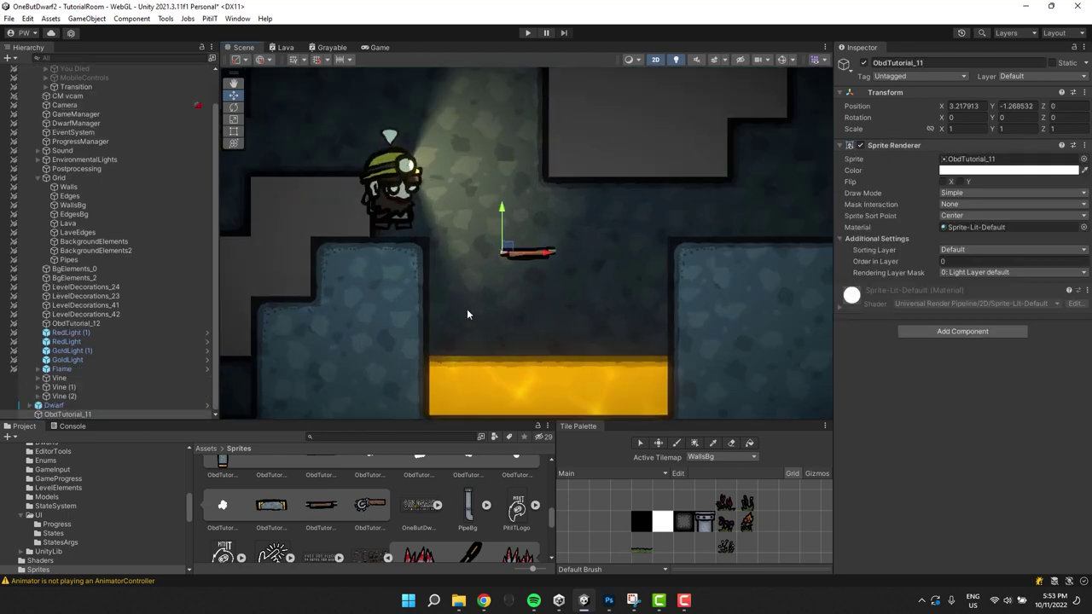
{"action": "left_click", "coordinate": [324, 509]}
{"action": "scroll", "coordinate": [362, 510], "scroll_direction": "up", "scroll_amount": 2}
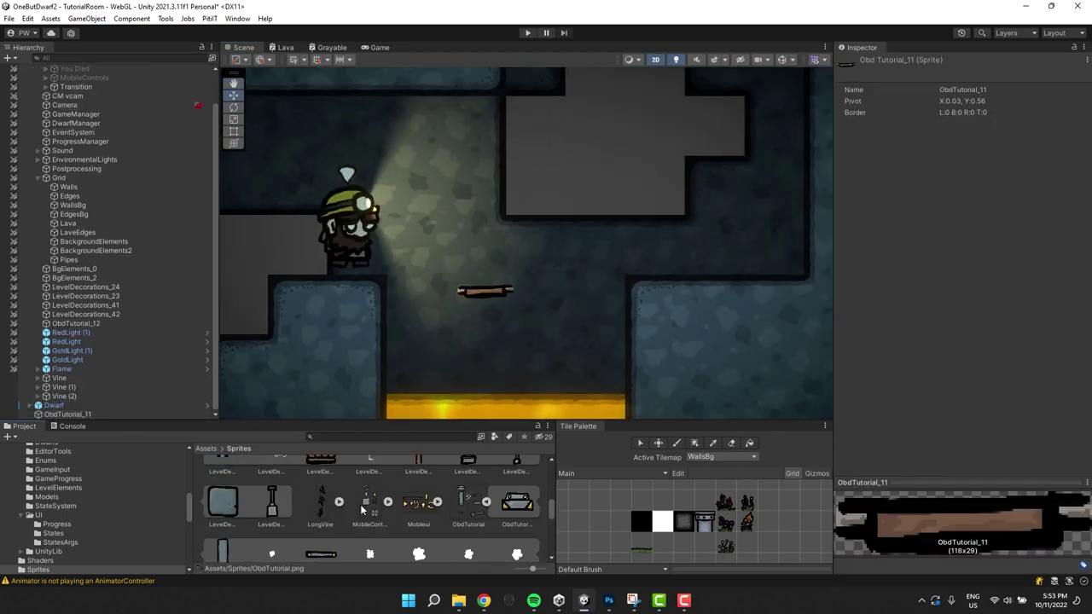
{"action": "left_click", "coordinate": [467, 501]}
- Add a Box Collider 2D to the plank and shrink its bounds to a thin strip along the wood
{"action": "left_click", "coordinate": [1035, 183]}
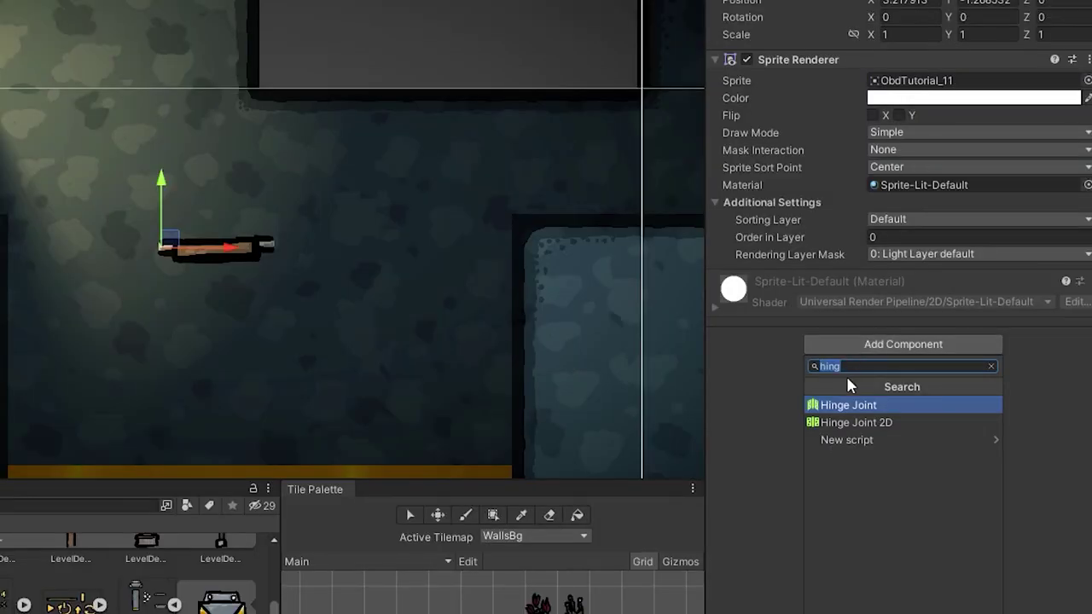
{"action": "type", "text": "bo"}
{"action": "left_click", "coordinate": [857, 439]}
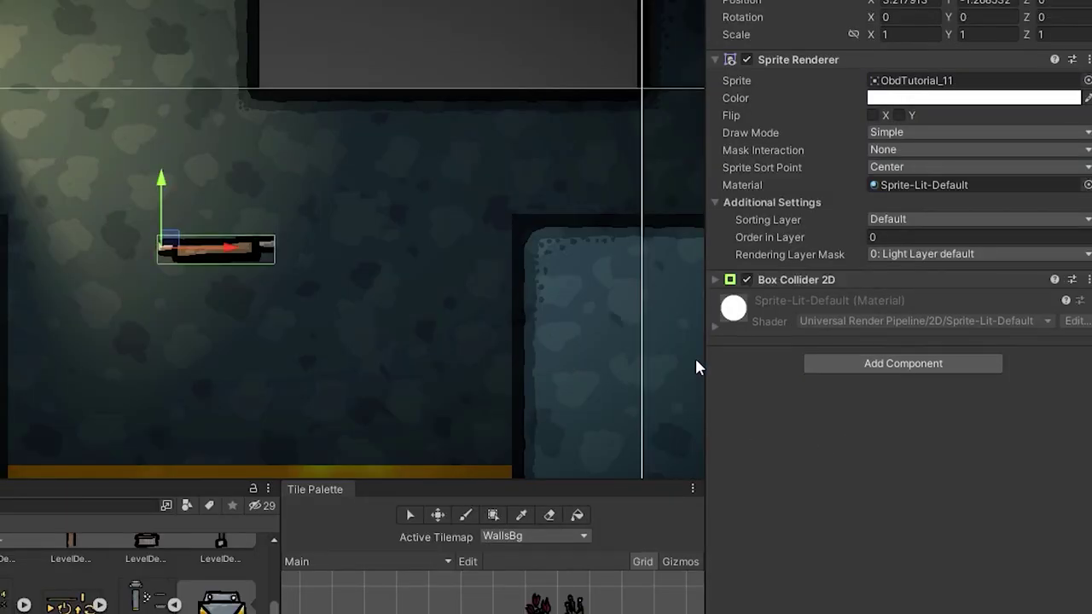
{"action": "left_click_drag", "start_coordinate": [216, 263], "coordinate": [272, 247]}
{"action": "left_click_drag", "start_coordinate": [157, 247], "coordinate": [160, 247]}
- Assign the plank to the Ground layer and add a Hinge Joint 2D component to it
{"action": "left_click", "coordinate": [715, 282]}
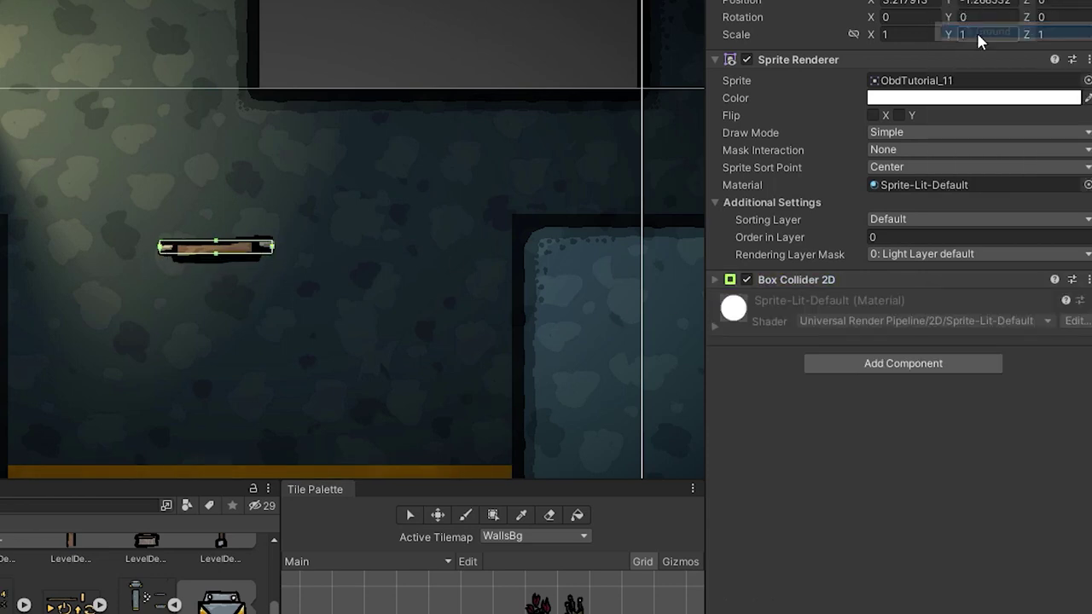
{"action": "left_click", "coordinate": [903, 363]}
{"action": "type", "text": "hin"}
{"action": "left_click", "coordinate": [857, 441]}
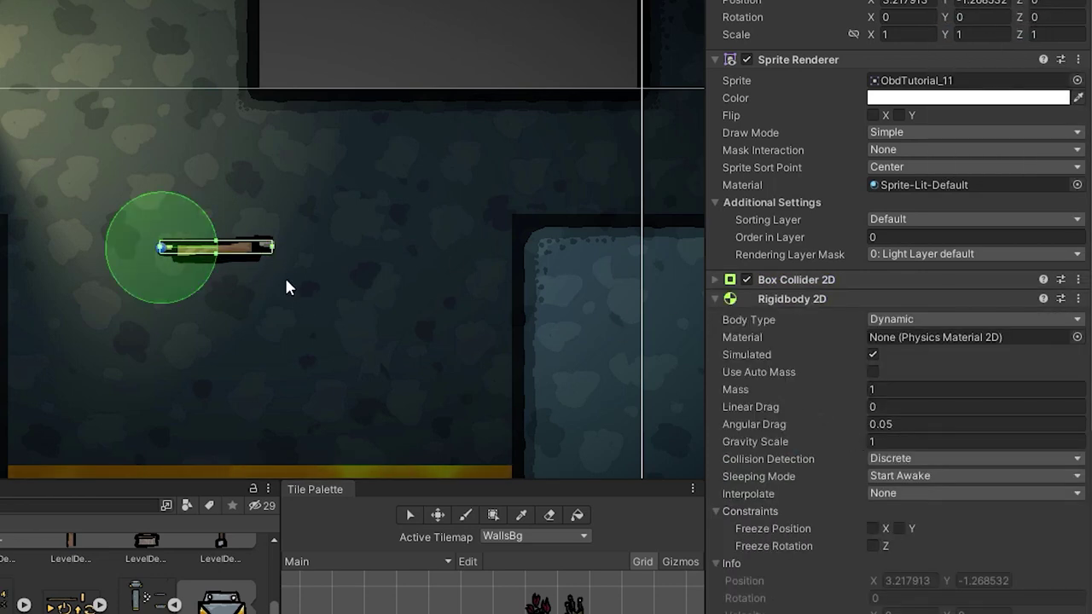
- Move the plank to the near edge of the lava pit and duplicate it into an end-to-end row of five across the gap
{"action": "key", "text": "w"}
{"action": "left_click_drag", "start_coordinate": [226, 248], "coordinate": [70, 275]}
{"action": "left_click_drag", "start_coordinate": [5, 203], "coordinate": [4, 192]}
{"action": "left_click_drag", "start_coordinate": [74, 229], "coordinate": [515, 217]}
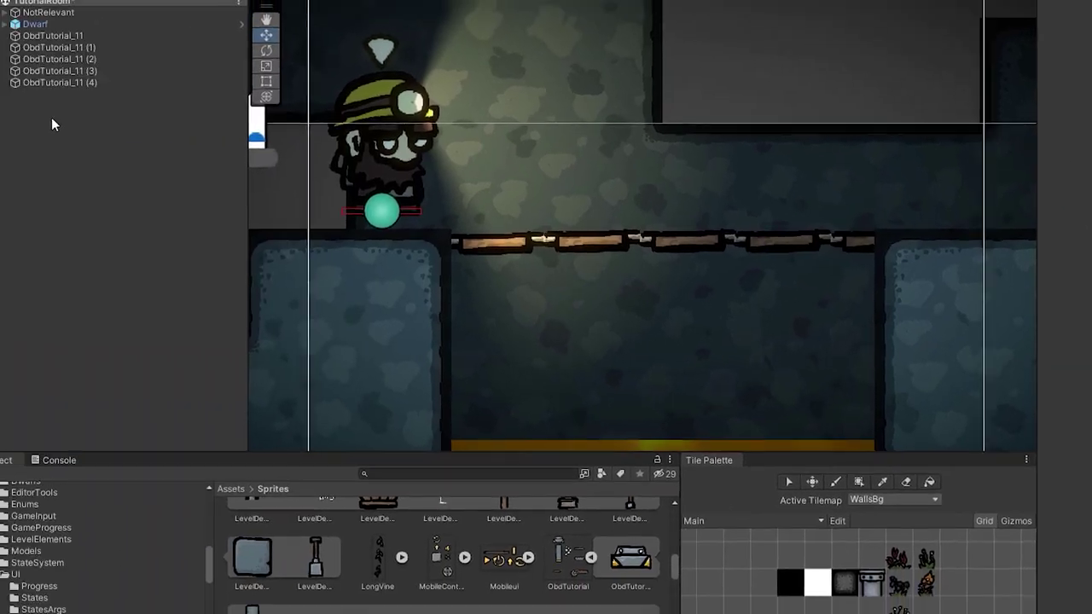
- Create an empty game object named BridgeEnd at the scene's root level
{"action": "right_click", "coordinate": [84, 118]}
{"action": "left_click", "coordinate": [132, 295]}
{"action": "type", "text": "Bridg"}
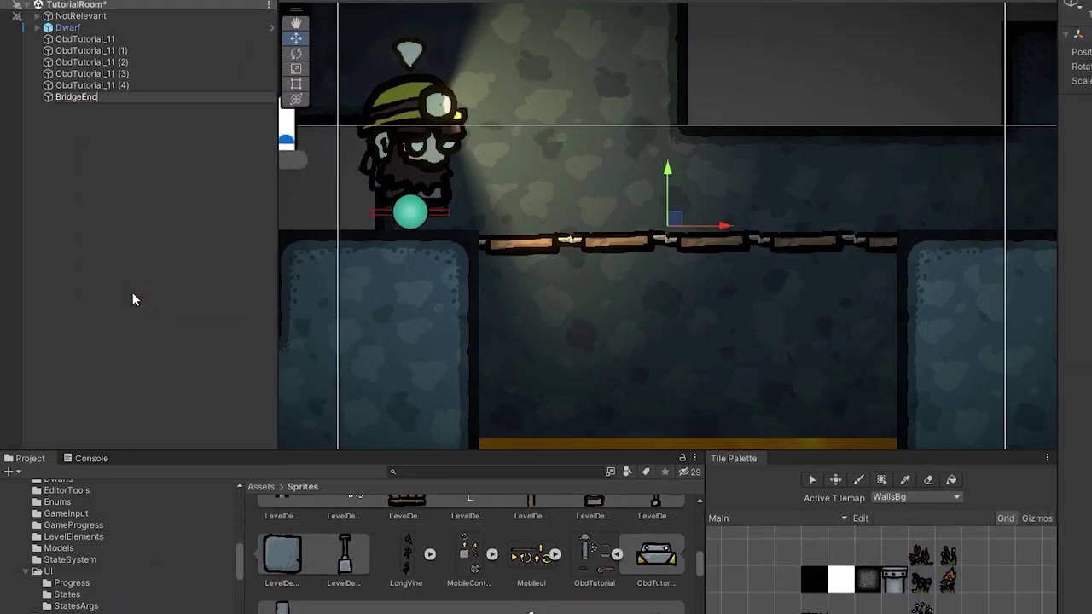
{"action": "type", "text": "eEnd"}
{"action": "key", "text": "Return"}
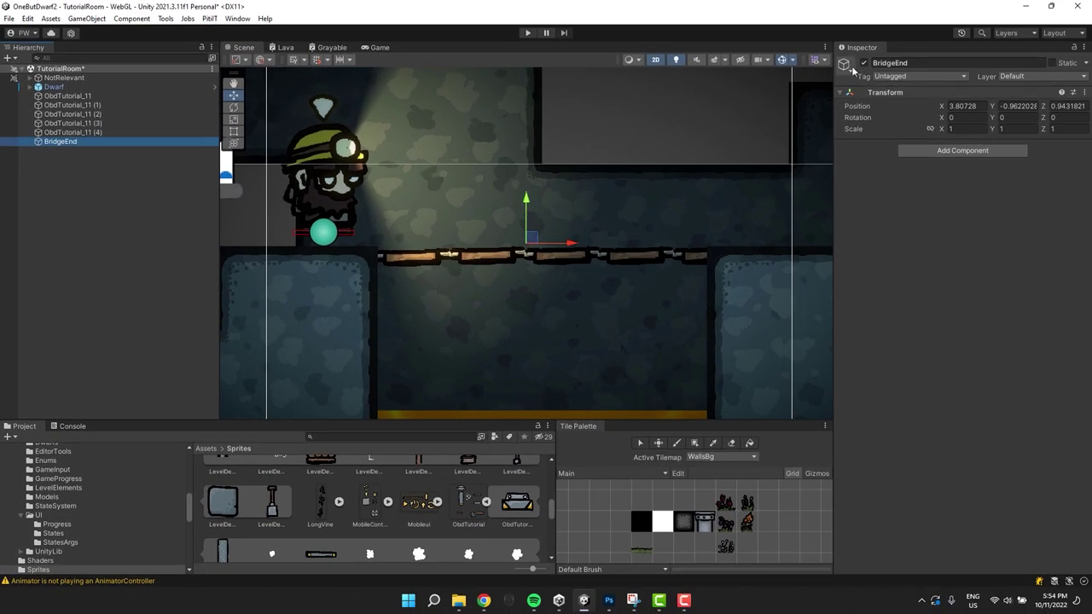
{"action": "left_click", "coordinate": [897, 55]}
{"action": "left_click", "coordinate": [939, 102]}
- Raise the plank row above the pit edges and position BridgeEnd at the last plank's tip, X 6.505, Y -0.616
{"action": "left_click_drag", "start_coordinate": [604, 243], "coordinate": [605, 243]}
{"action": "left_click", "coordinate": [69, 95]}
{"action": "left_click", "coordinate": [72, 132], "text": "shift"}
{"action": "left_click_drag", "start_coordinate": [675, 225], "coordinate": [675, 188]}
{"action": "left_click", "coordinate": [751, 243]}
{"action": "left_click_drag", "start_coordinate": [748, 220], "coordinate": [748, 193]}
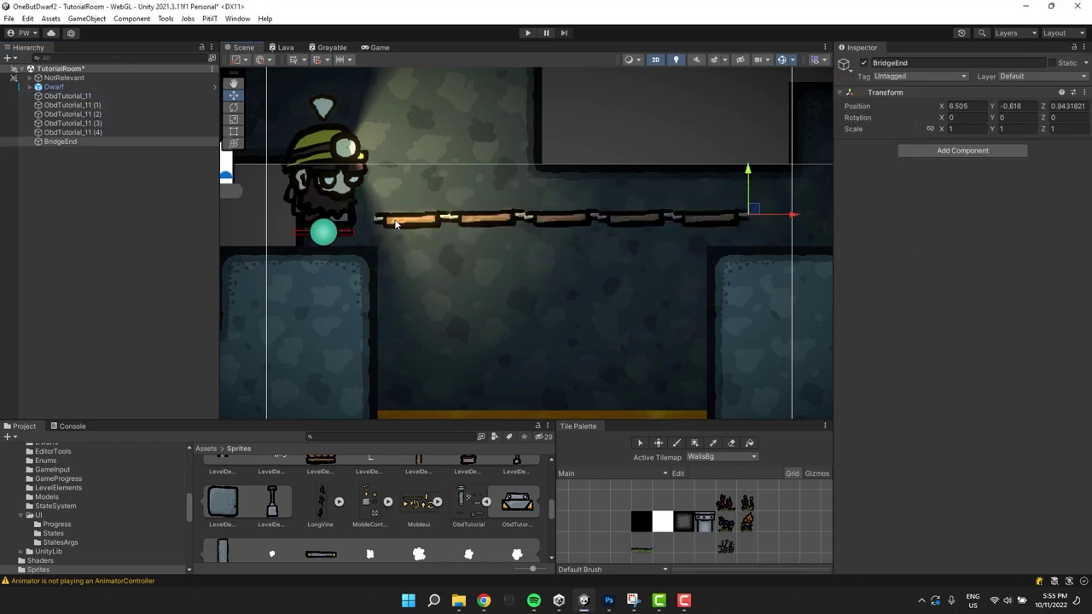
- Add a Hinge Joint 2D to BridgeEnd and set its Rigidbody 2D body type to Static
{"action": "left_click", "coordinate": [395, 224]}
{"action": "left_click", "coordinate": [62, 141]}
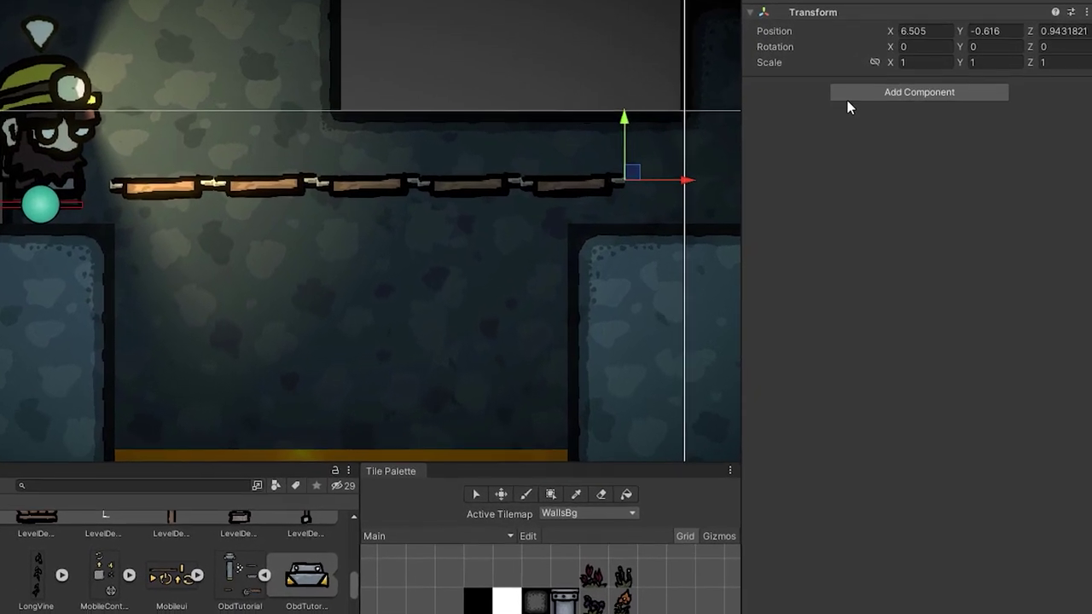
{"action": "left_click", "coordinate": [938, 151]}
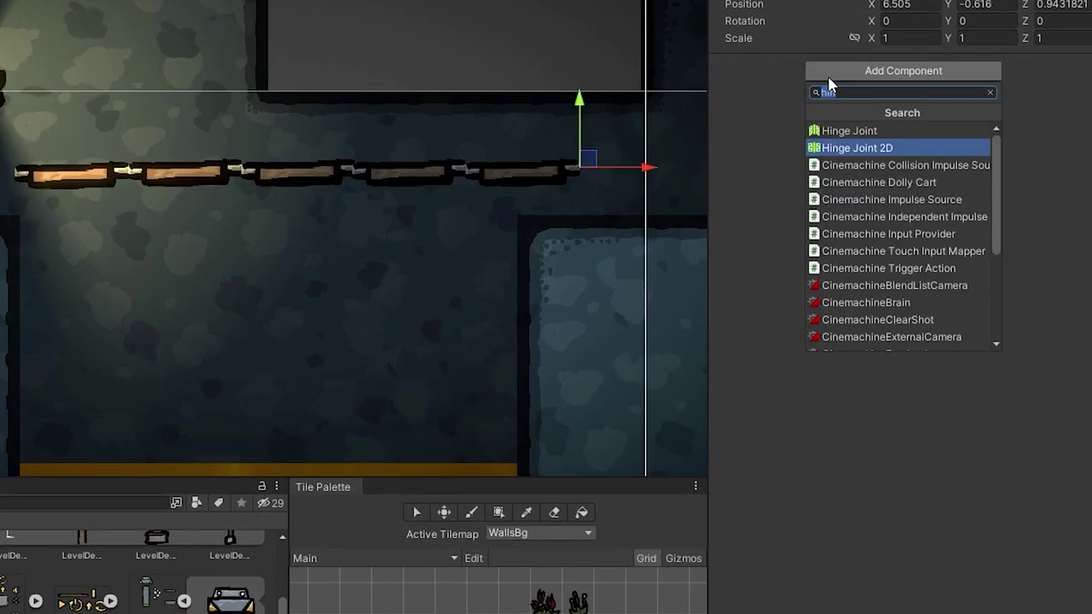
{"action": "left_click", "coordinate": [852, 148]}
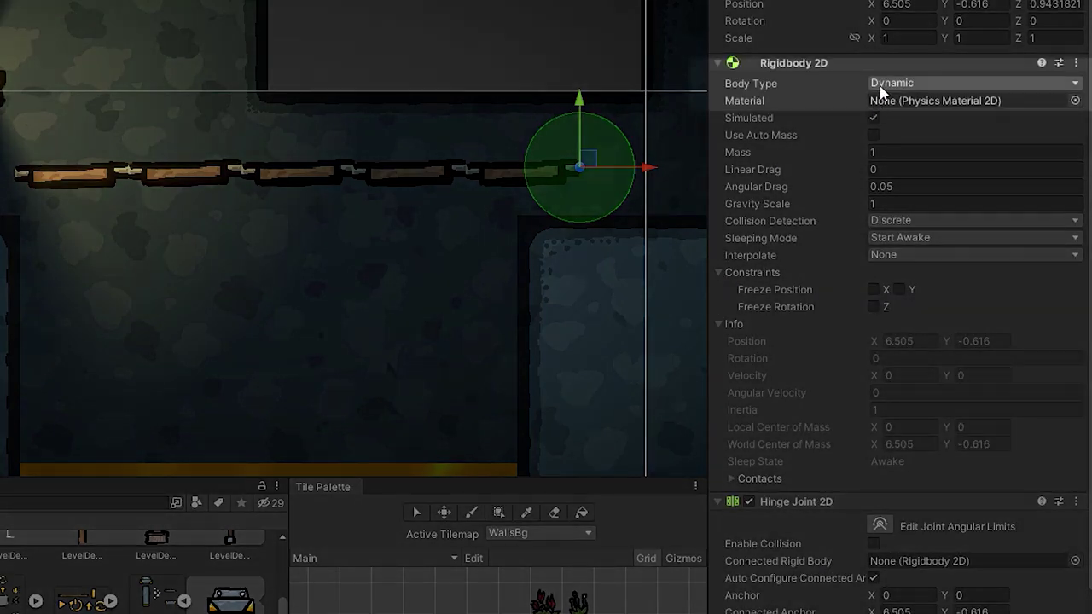
{"action": "left_click", "coordinate": [882, 85]}
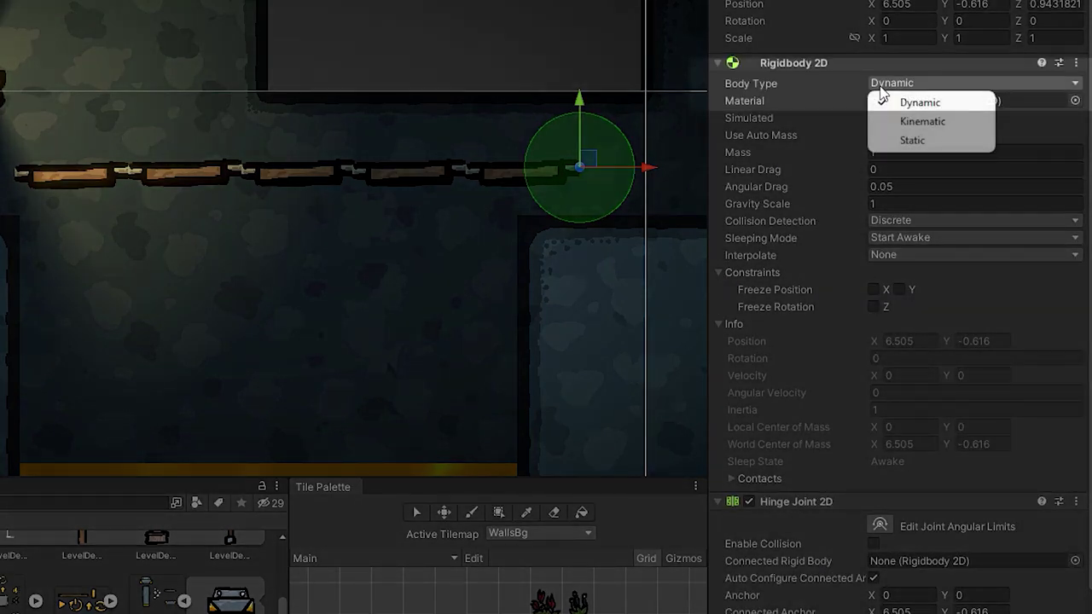
{"action": "left_click", "coordinate": [909, 140]}
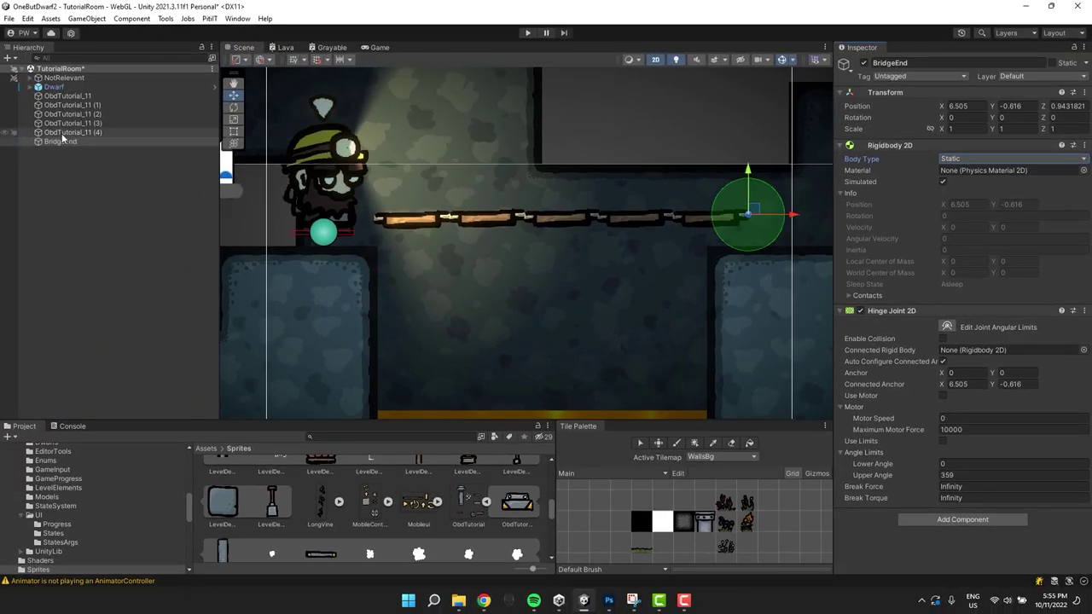
- Connect BridgeEnd's hinge to ObdTutorial_11 (4), and the hinge of ObdTutorial_11 (4) to ObdTutorial_11 (3)
{"action": "left_click_drag", "start_coordinate": [62, 139], "coordinate": [968, 355]}
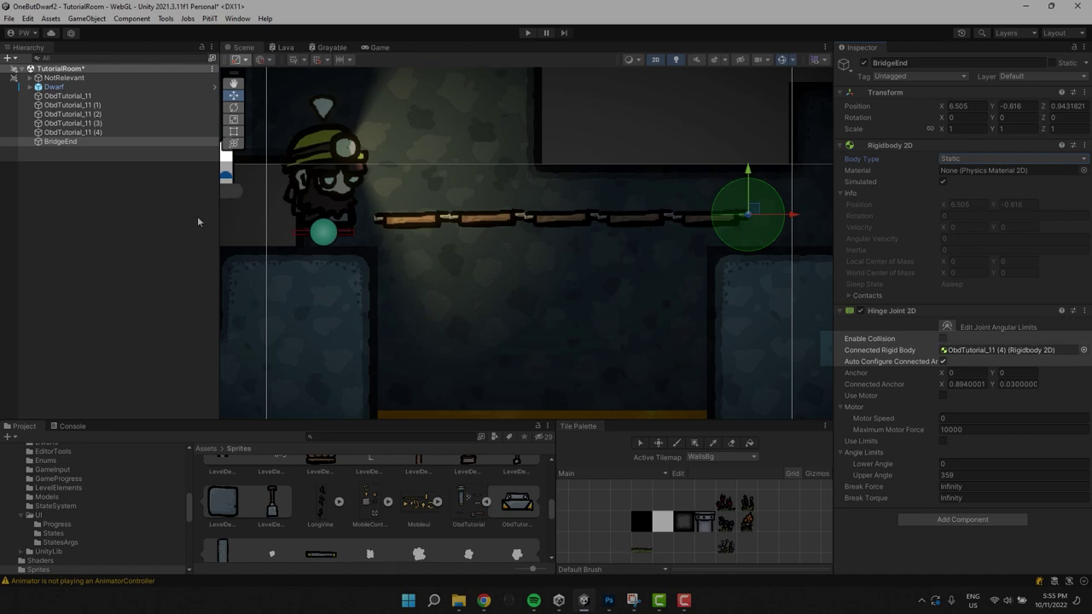
{"action": "left_click", "coordinate": [58, 133]}
{"action": "left_click_drag", "start_coordinate": [65, 124], "coordinate": [964, 328]}
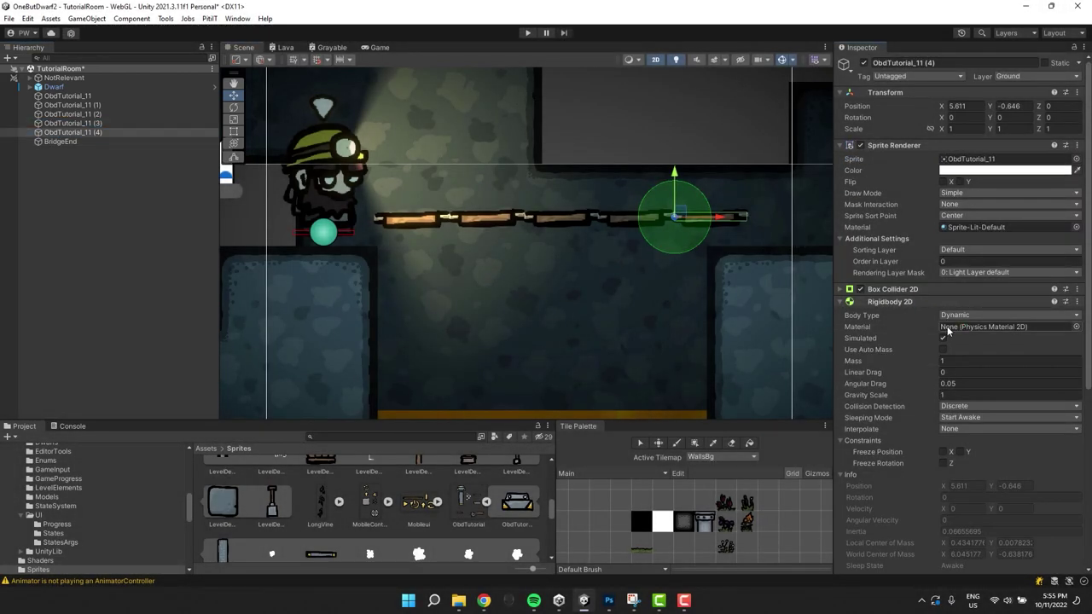
{"action": "scroll", "coordinate": [948, 331], "scroll_direction": "down", "scroll_amount": 4}
{"action": "left_click", "coordinate": [845, 179]}
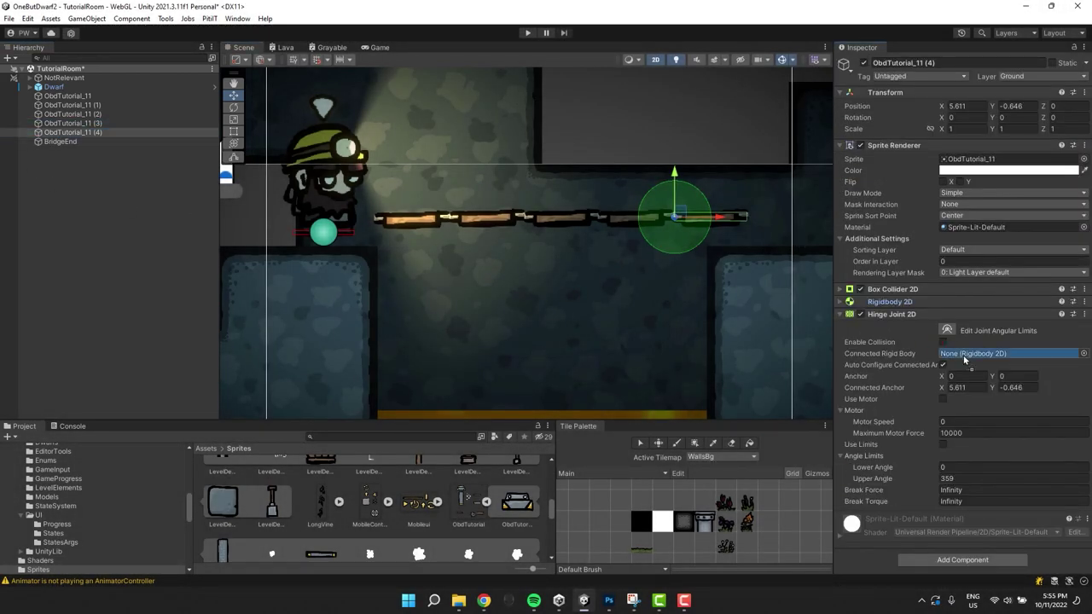
- Connect the hinges of the ObdTutorial_11 (3), (2) and (1) planks each to the preceding plank's rigid body
{"action": "left_click", "coordinate": [68, 122]}
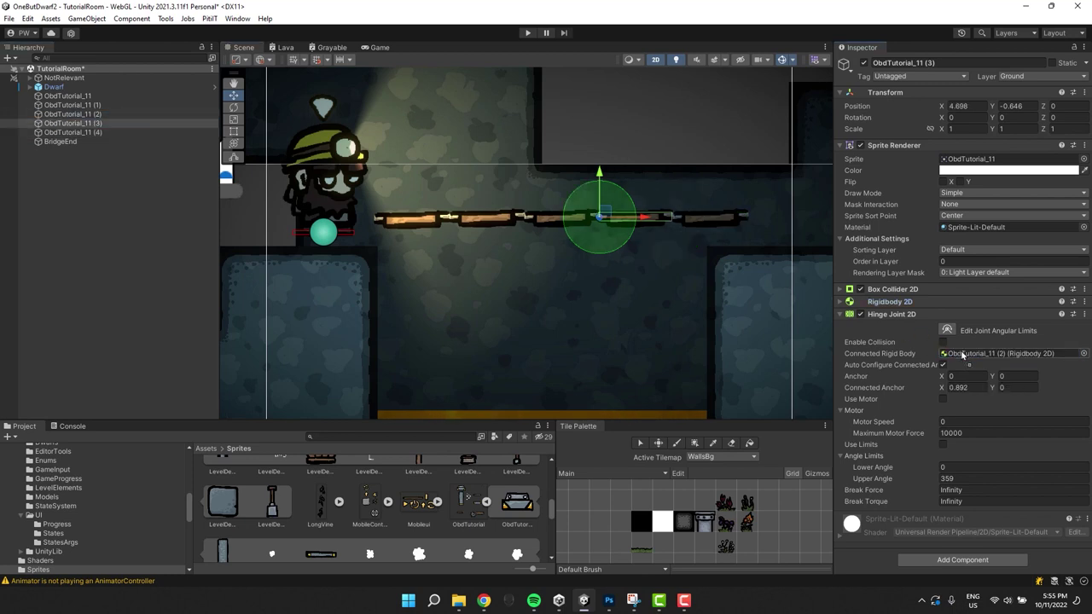
{"action": "left_click", "coordinate": [71, 114]}
{"action": "left_click_drag", "start_coordinate": [72, 105], "coordinate": [118, 128]}
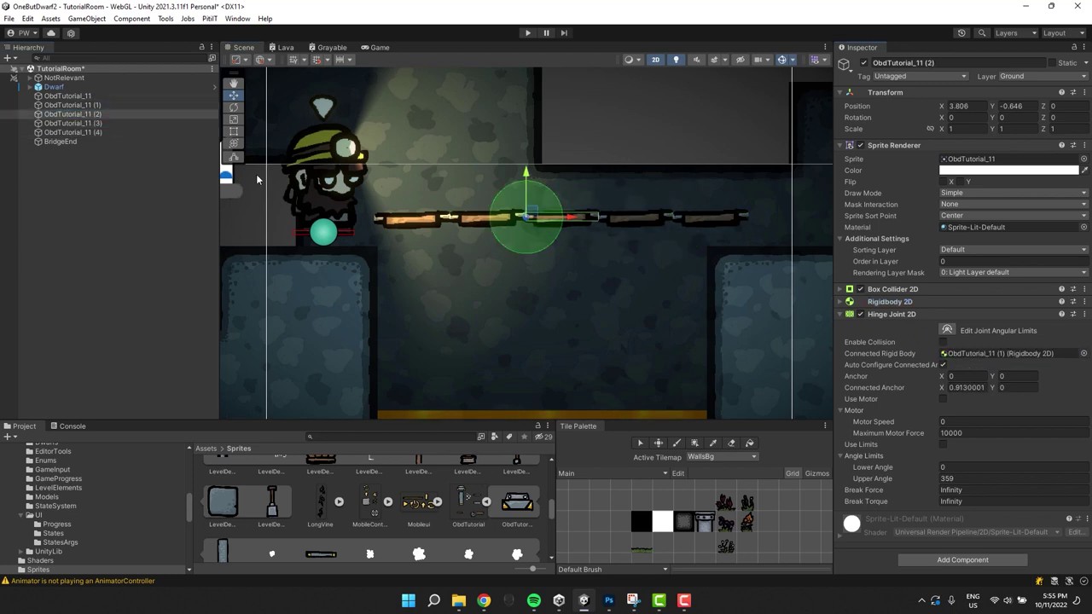
{"action": "left_click", "coordinate": [88, 105]}
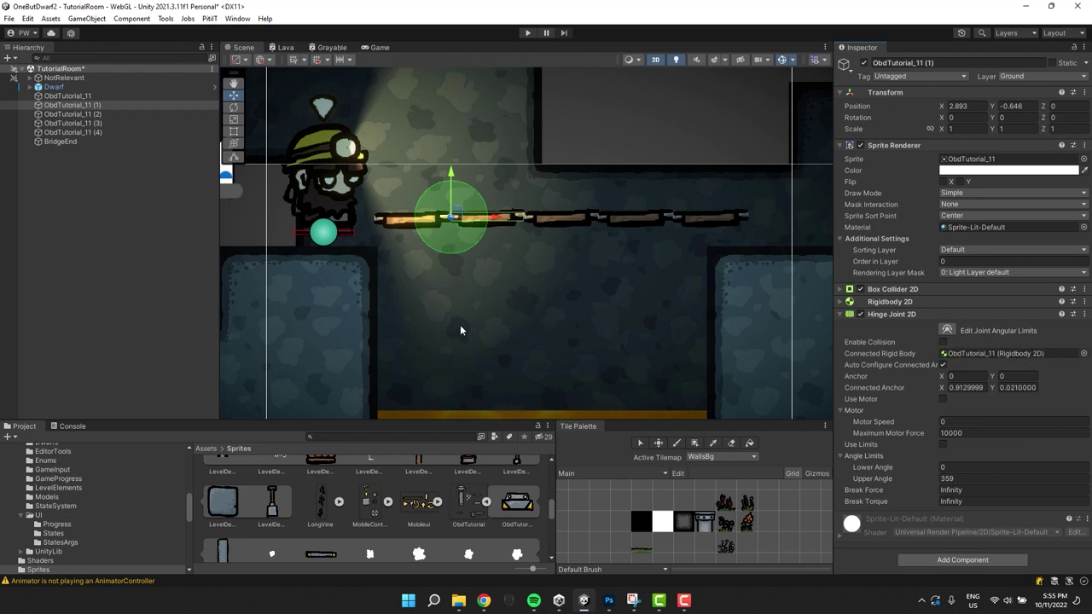
- Rotate and shift the individual planks into a sagging curve, each starting at the previous plank's end
{"action": "left_click", "coordinate": [71, 96]}
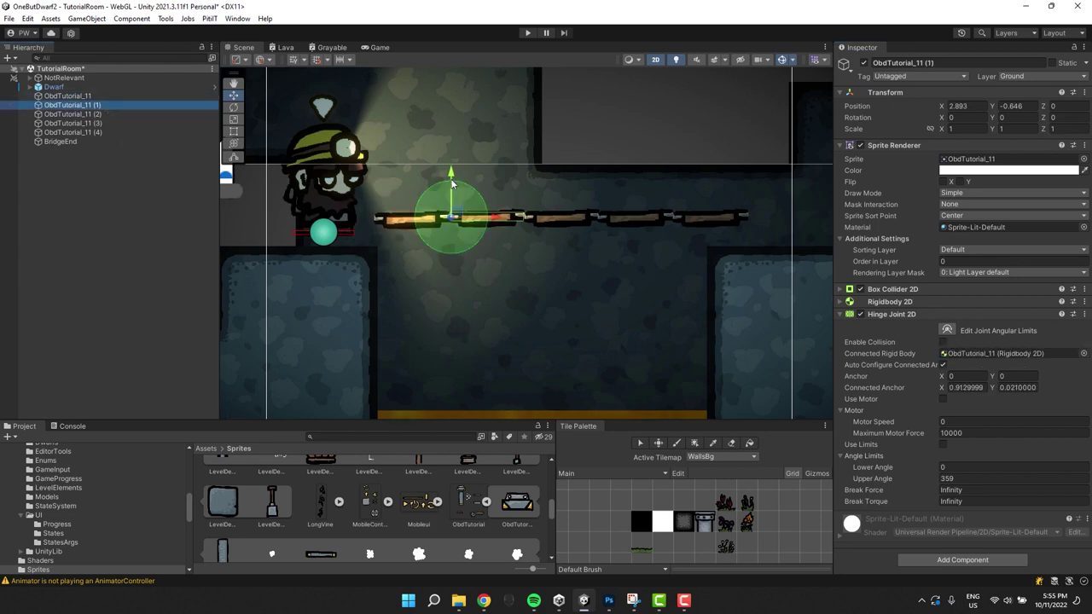
{"action": "left_click", "coordinate": [234, 107]}
{"action": "left_click", "coordinate": [484, 216]}
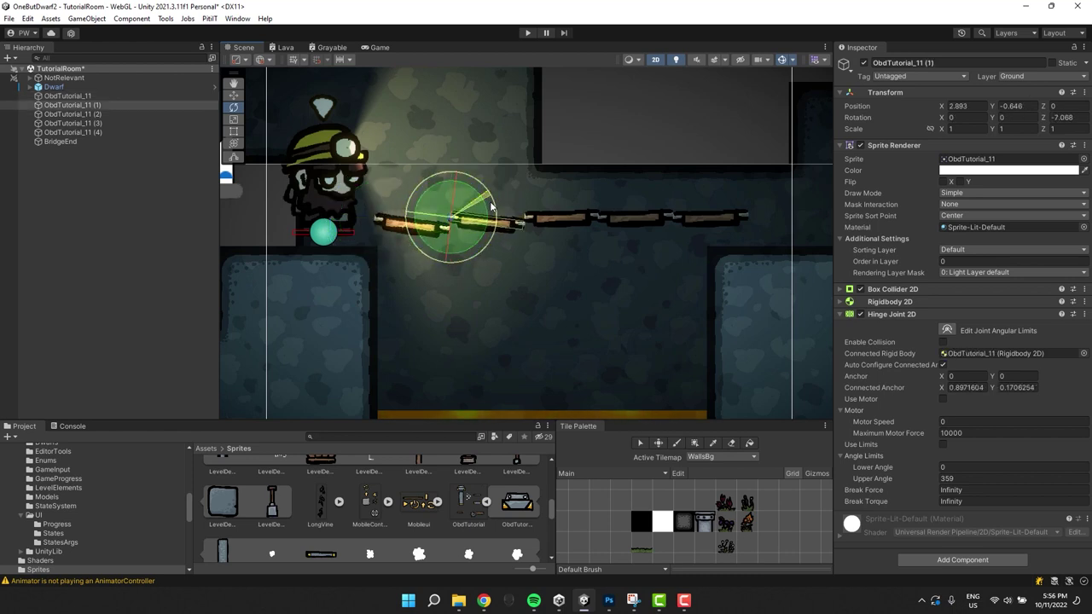
{"action": "left_click", "coordinate": [527, 216]}
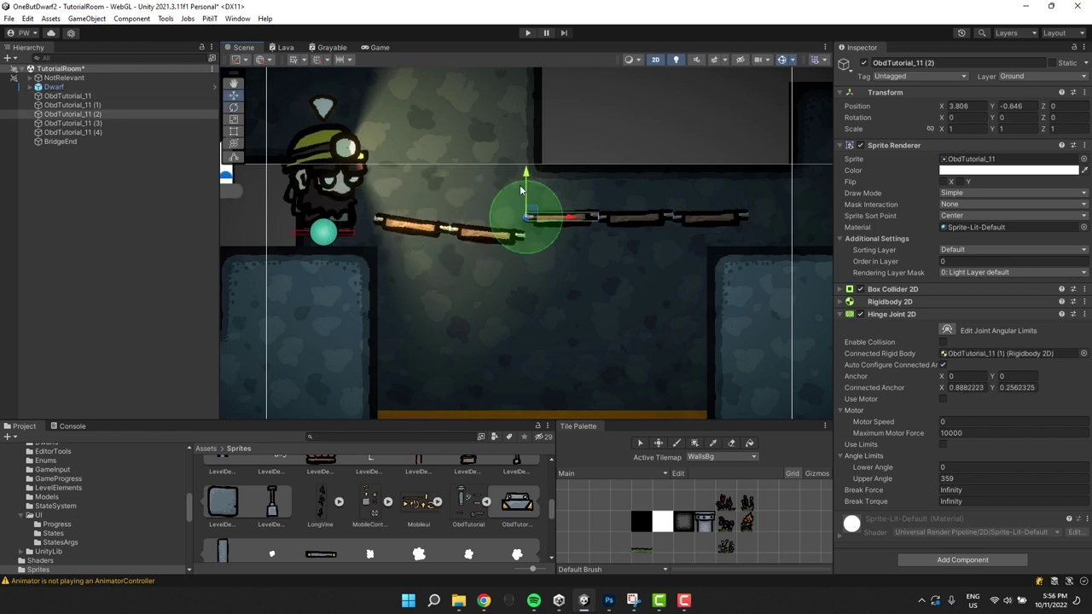
{"action": "left_click", "coordinate": [597, 213]}
{"action": "left_click", "coordinate": [652, 215]}
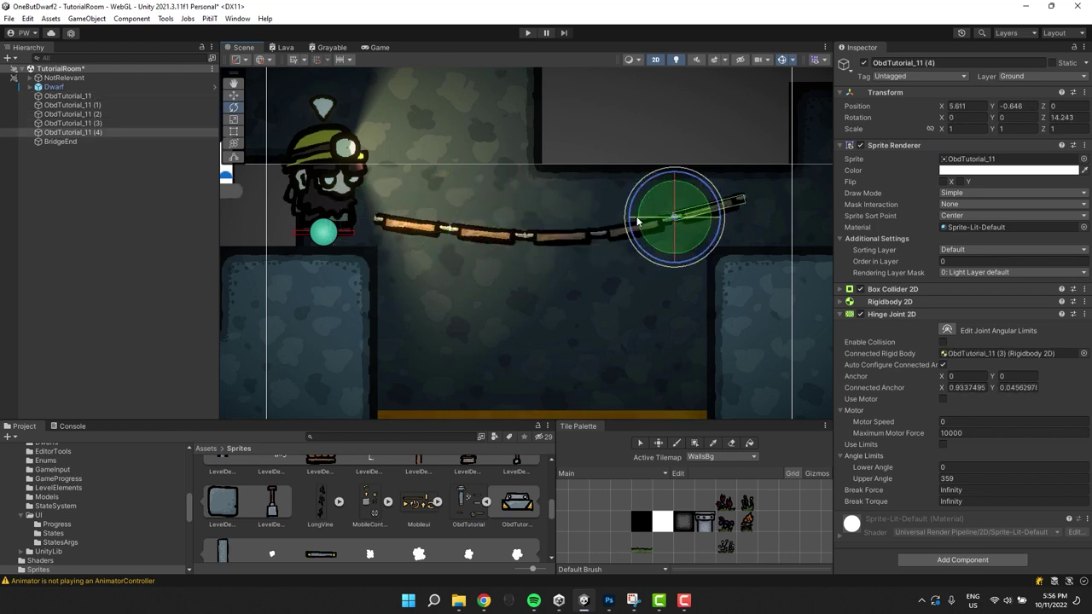
- Select all five planks with BridgeEnd and set the transform handle position to the selection's center
{"action": "left_click", "coordinate": [74, 98], "text": "shift"}
{"action": "key", "text": "e"}
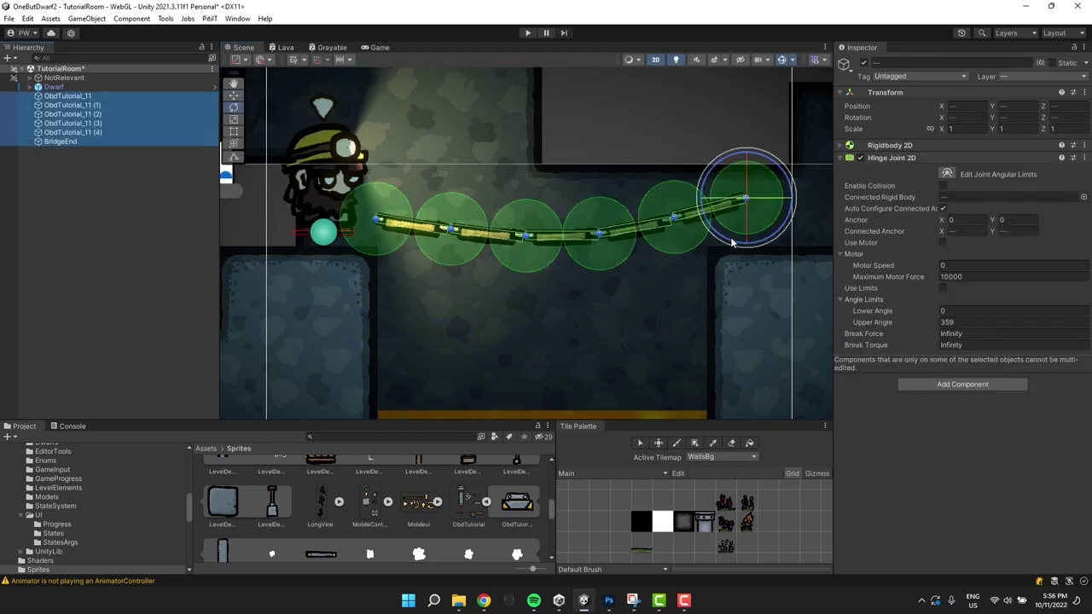
{"action": "left_click_drag", "start_coordinate": [731, 240], "coordinate": [722, 236]}
{"action": "key", "text": "ctrl+z"}
{"action": "left_click", "coordinate": [241, 60]}
{"action": "left_click", "coordinate": [248, 73]}
- Move and rotate the whole bridge so that its two ends sit level on the edges of the lava pit
{"action": "left_click_drag", "start_coordinate": [597, 198], "coordinate": [561, 225]}
{"action": "key", "text": "w"}
{"action": "key", "text": "e"}
{"action": "left_click_drag", "start_coordinate": [599, 262], "coordinate": [573, 273]}
{"action": "key", "text": "w"}
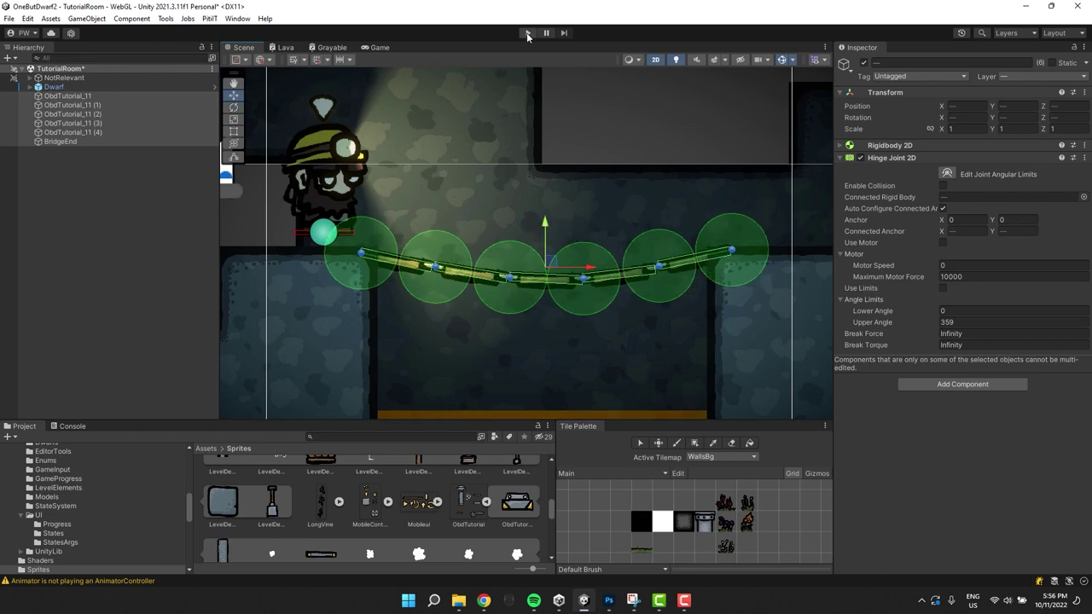